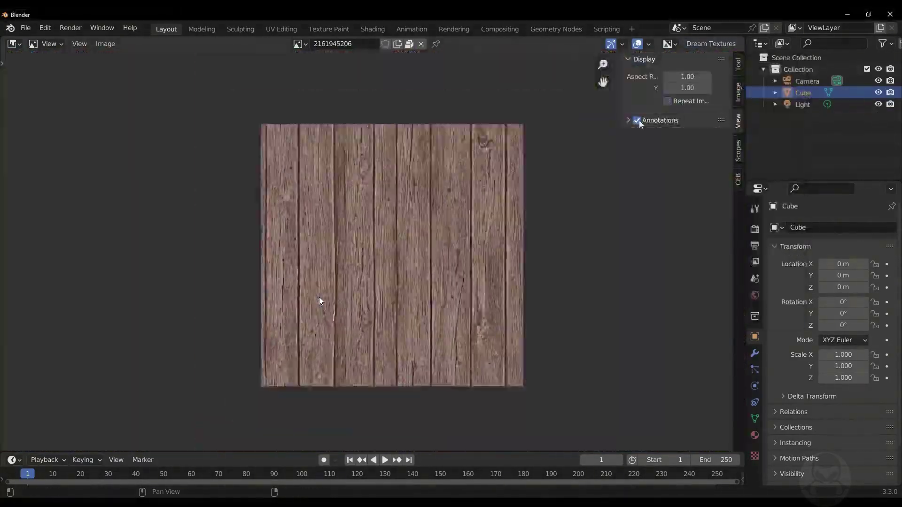
# - Turn on Repeat Image so the weathered wood-plank texture tiles across the image view
pyautogui.click(667, 102)
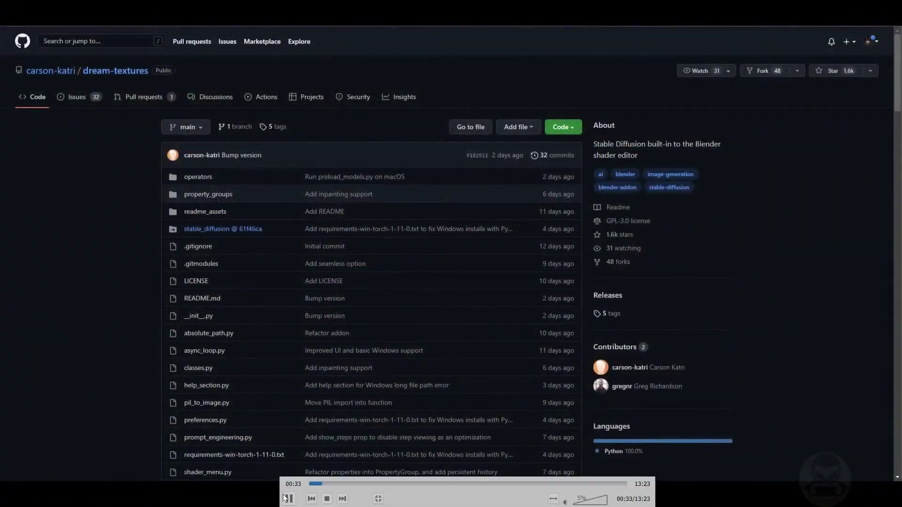
# - Glance over the dream-textures GitHub repository, then switch to the Windows desktop
pyautogui.click(286, 498)
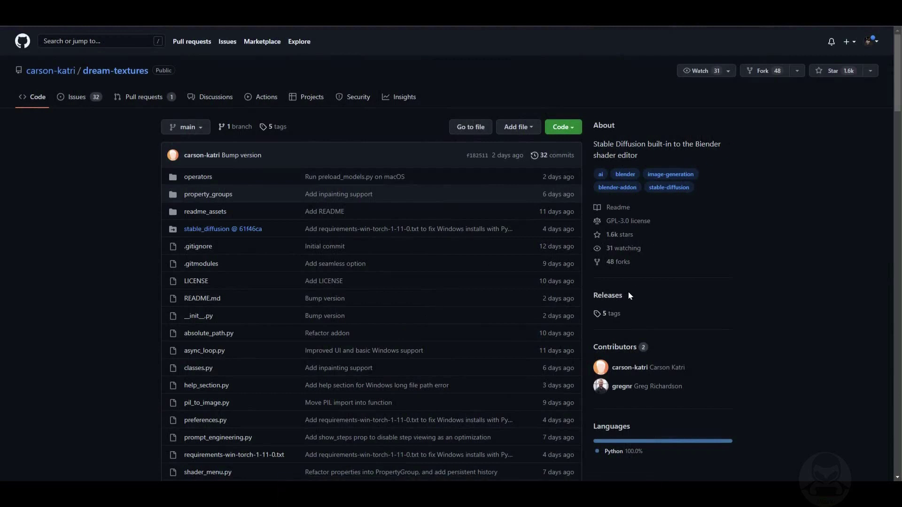
pyautogui.press('super+d')
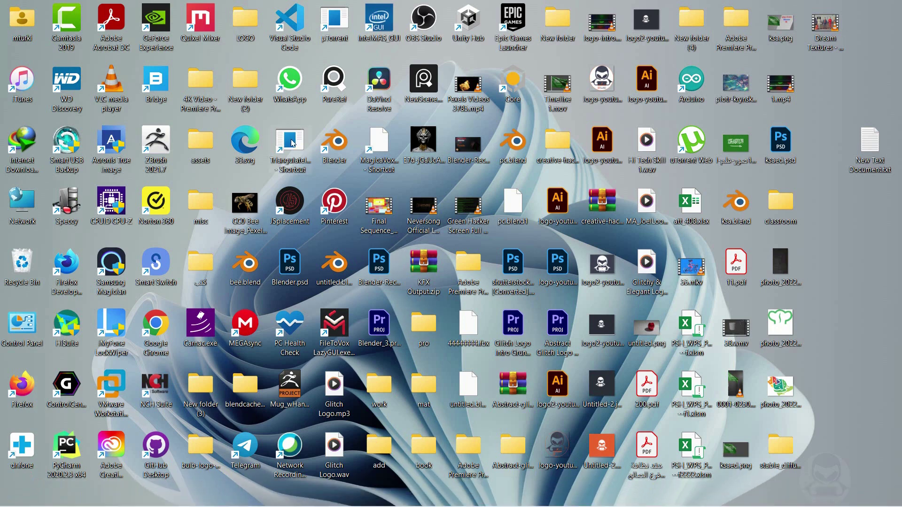
# - Run the Blender desktop shortcut as administrator
pyautogui.rightClick(344, 142)
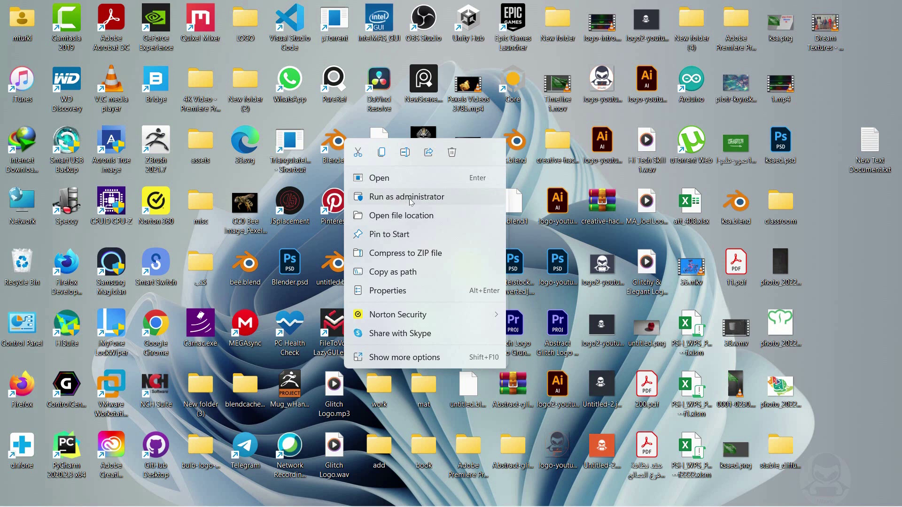
pyautogui.click(409, 197)
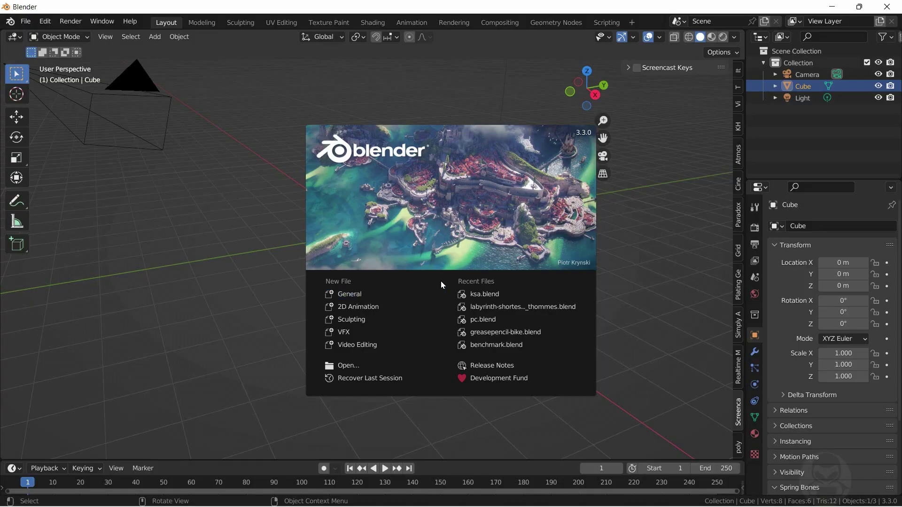
# - Open Blender's Add-ons preferences, then bring up the dream-textures GitHub page in Chrome
pyautogui.click(175, 162)
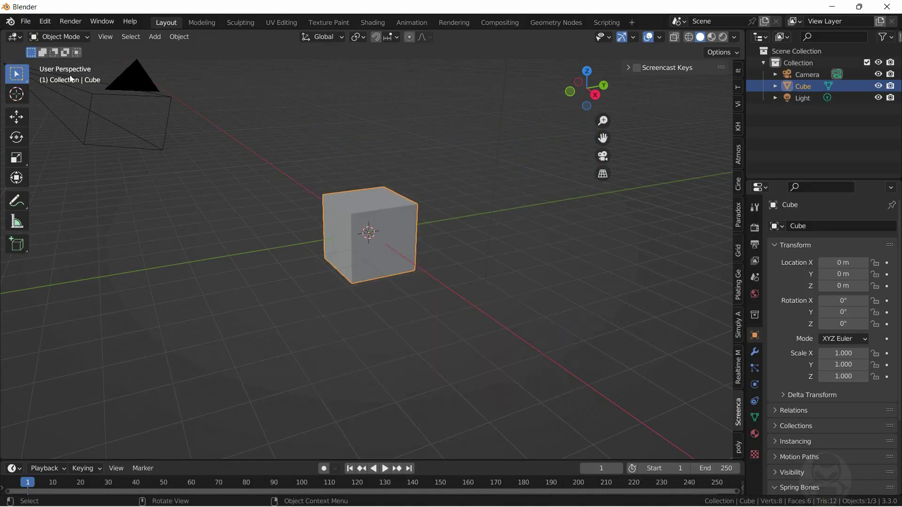
pyautogui.click(70, 22)
pyautogui.moveTo(44, 21)
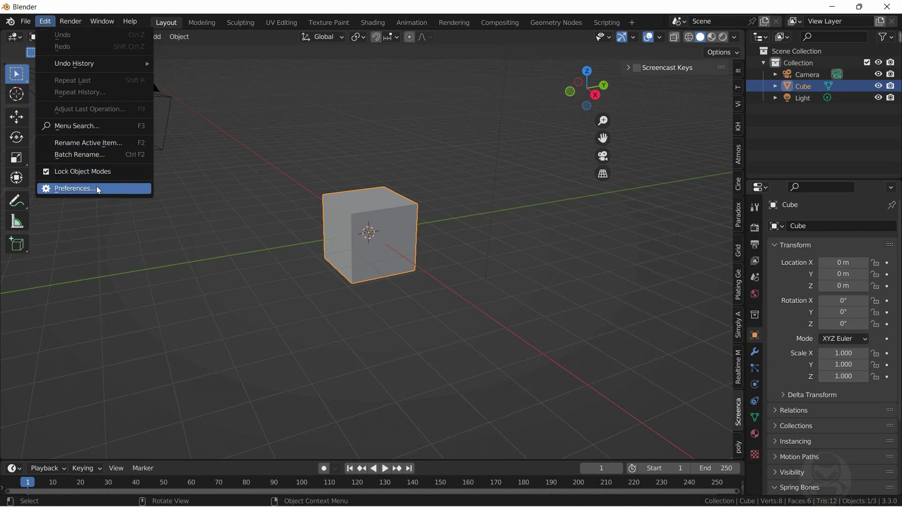
pyautogui.click(97, 188)
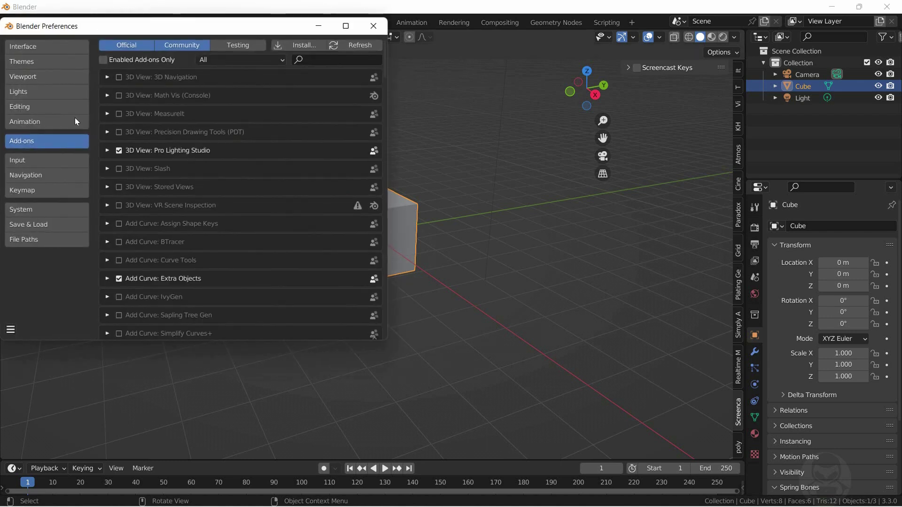
pyautogui.click(334, 56)
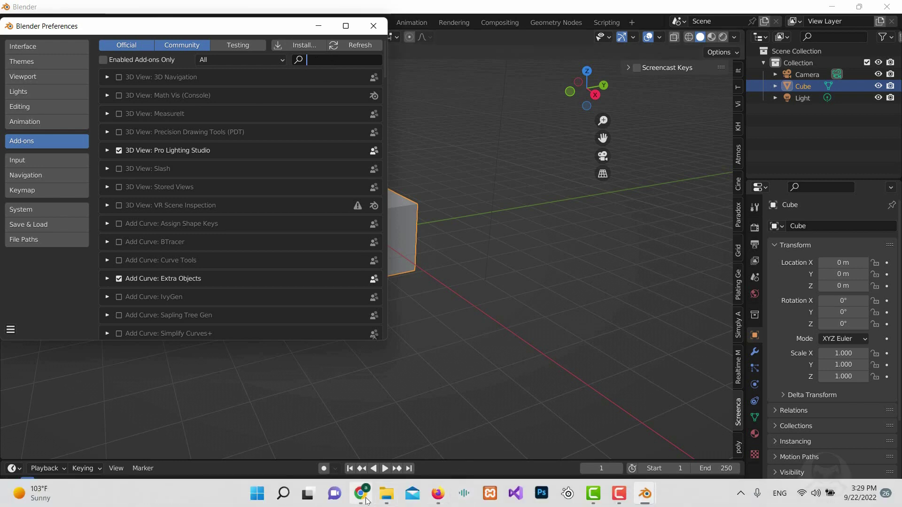
pyautogui.click(366, 501)
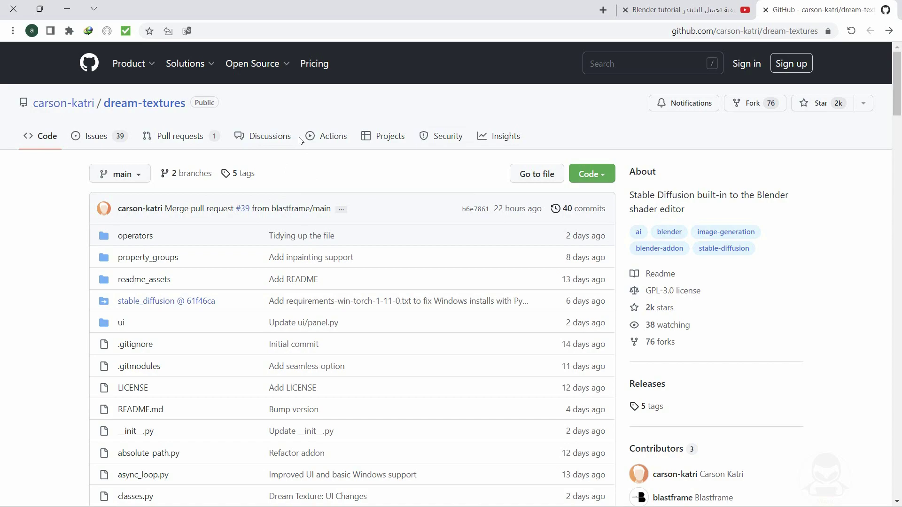
# - Scroll through the README's examples and usage sections, ending back at Installation
pyautogui.scroll(-2, 454, 190)
pyautogui.scroll(-2, 453, 190)
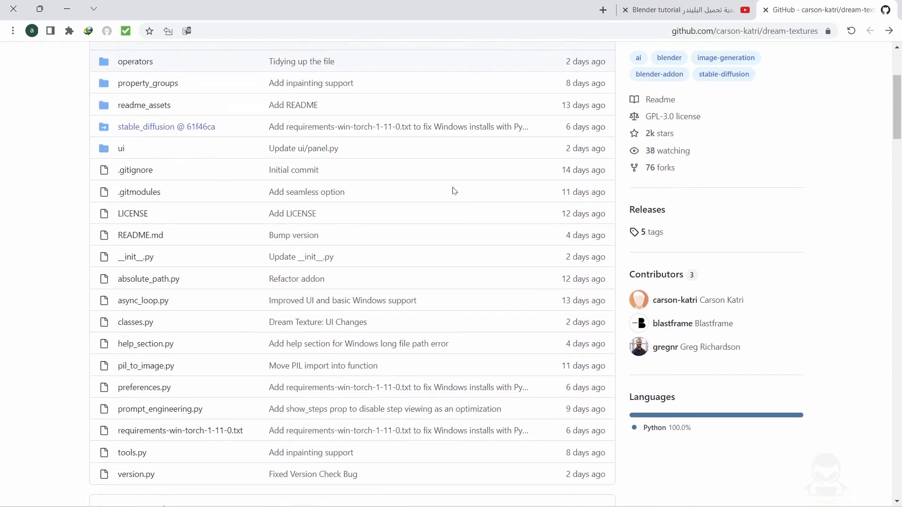
pyautogui.scroll(-10, 454, 190)
pyautogui.scroll(-7, 454, 191)
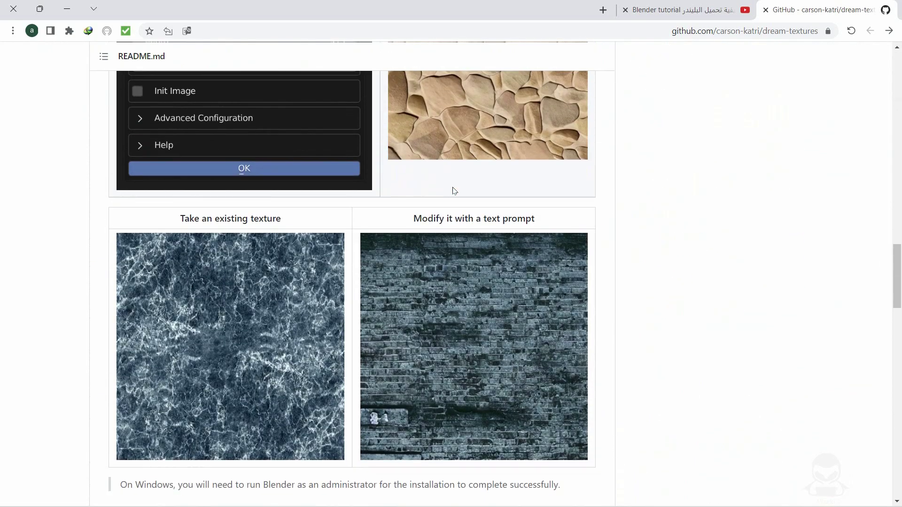
pyautogui.scroll(-3, 454, 190)
pyautogui.scroll(6, 452, 187)
pyautogui.scroll(2, 452, 186)
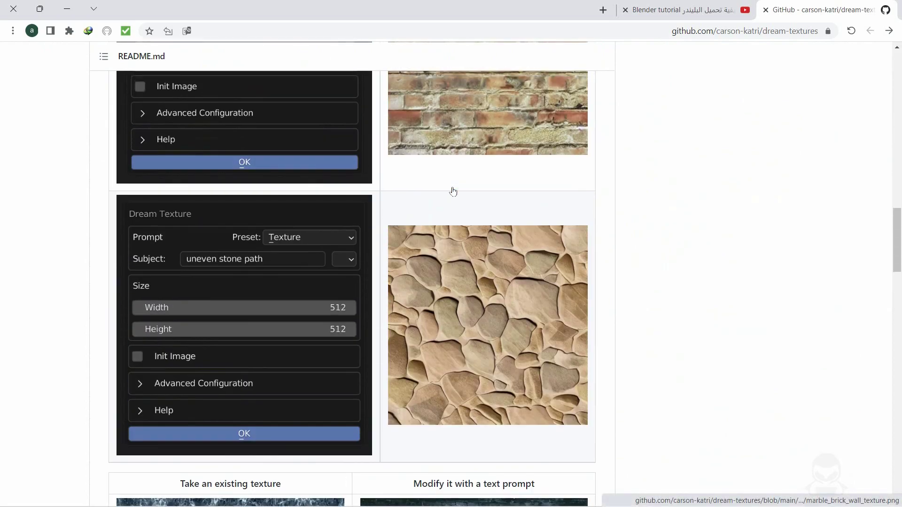
pyautogui.scroll(5, 452, 187)
pyautogui.scroll(2, 453, 191)
pyautogui.scroll(3, 453, 191)
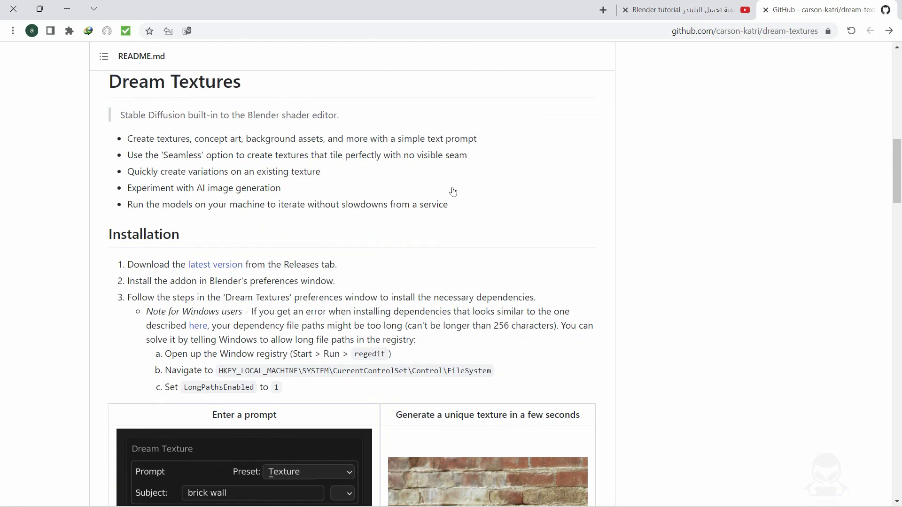
pyautogui.moveTo(504, 239)
pyautogui.scroll(-8, 497, 264)
pyautogui.scroll(-7, 497, 265)
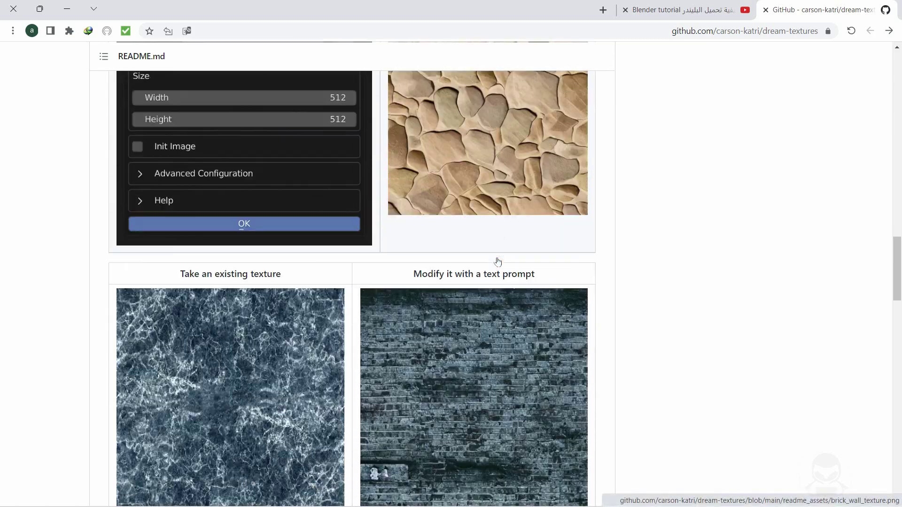
pyautogui.scroll(-10, 498, 261)
pyautogui.scroll(-3, 498, 261)
pyautogui.scroll(-4, 498, 261)
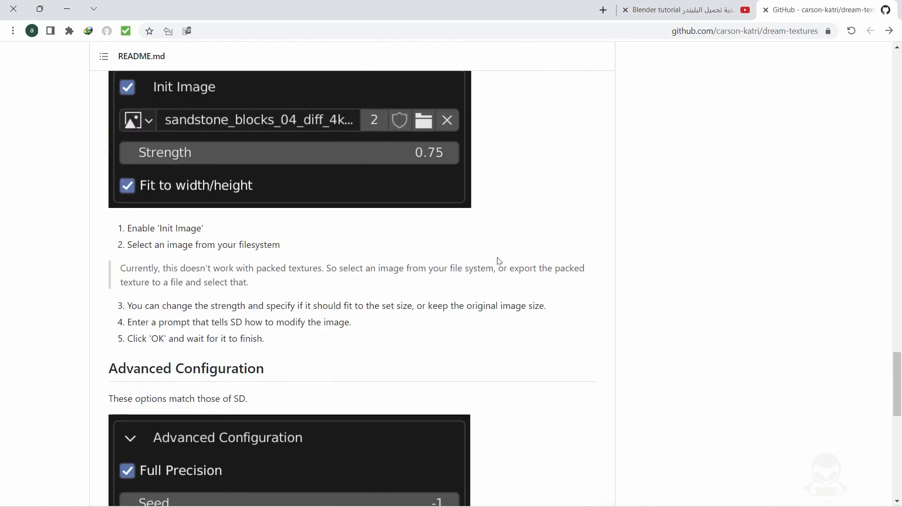
pyautogui.scroll(-5, 498, 261)
pyautogui.scroll(-7, 499, 261)
pyautogui.scroll(-3, 497, 261)
pyautogui.scroll(2, 497, 258)
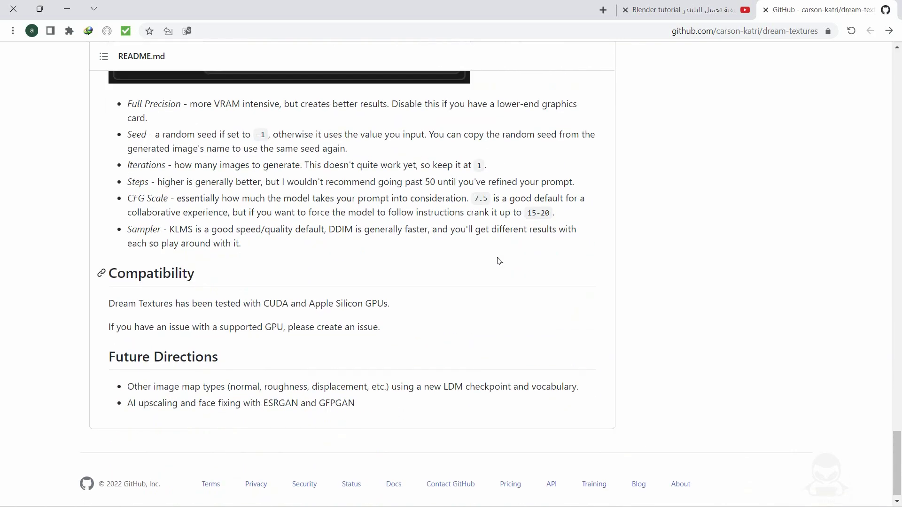
pyautogui.scroll(15, 499, 261)
pyautogui.scroll(5, 499, 261)
pyautogui.scroll(5, 499, 261)
pyautogui.scroll(5, 498, 261)
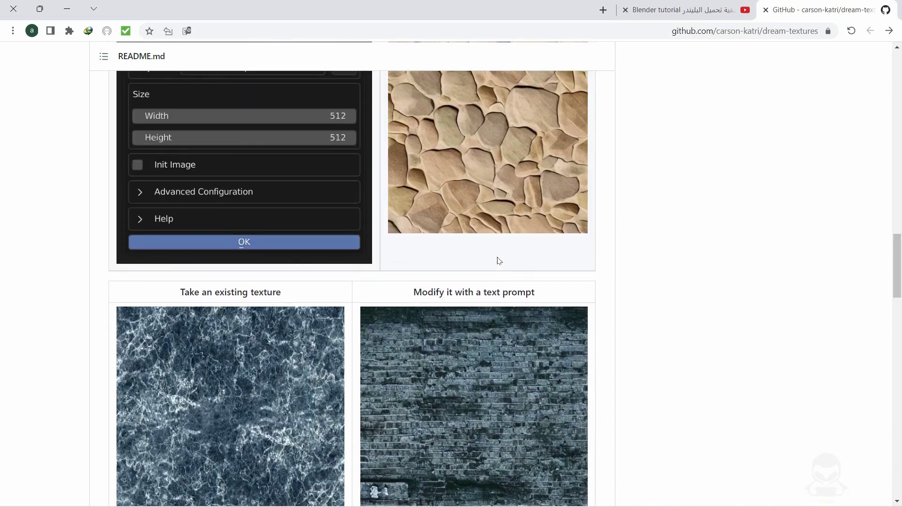
pyautogui.scroll(8, 498, 261)
pyautogui.scroll(7, 497, 258)
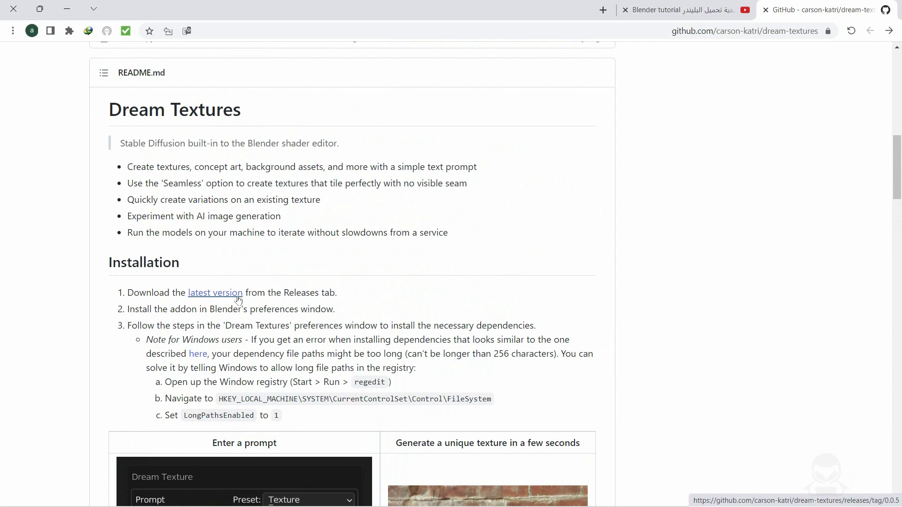
# - Download dream_textures.zip from the v0.0.5 release assets, then return to Blender
pyautogui.click(223, 301)
pyautogui.scroll(-3, 207, 311)
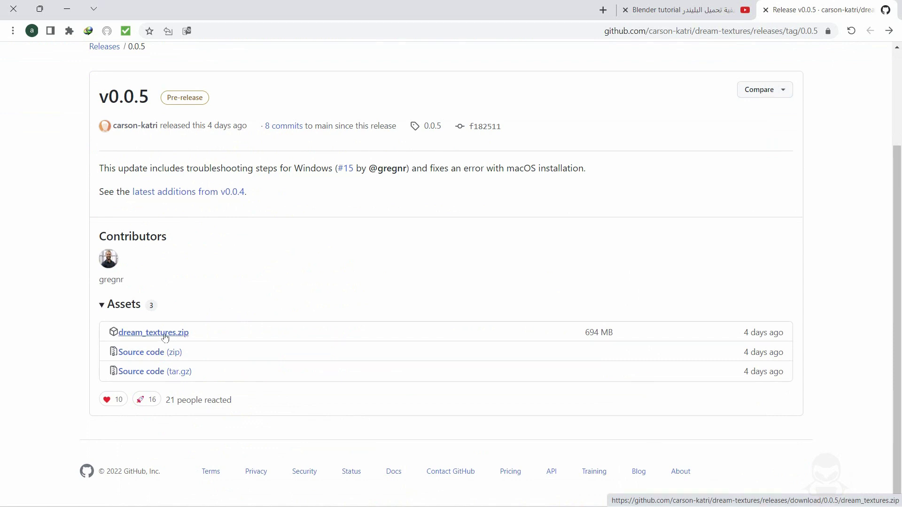
pyautogui.click(172, 336)
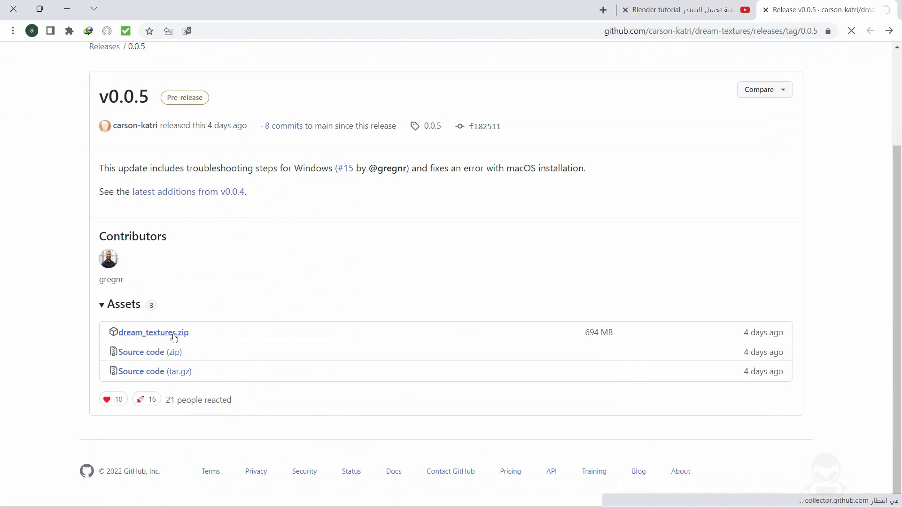
pyautogui.click(517, 314)
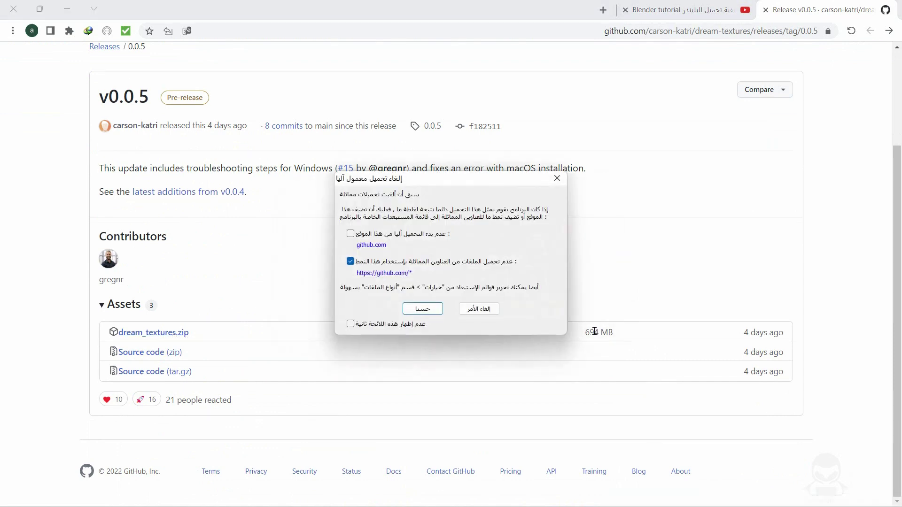
pyautogui.click(496, 314)
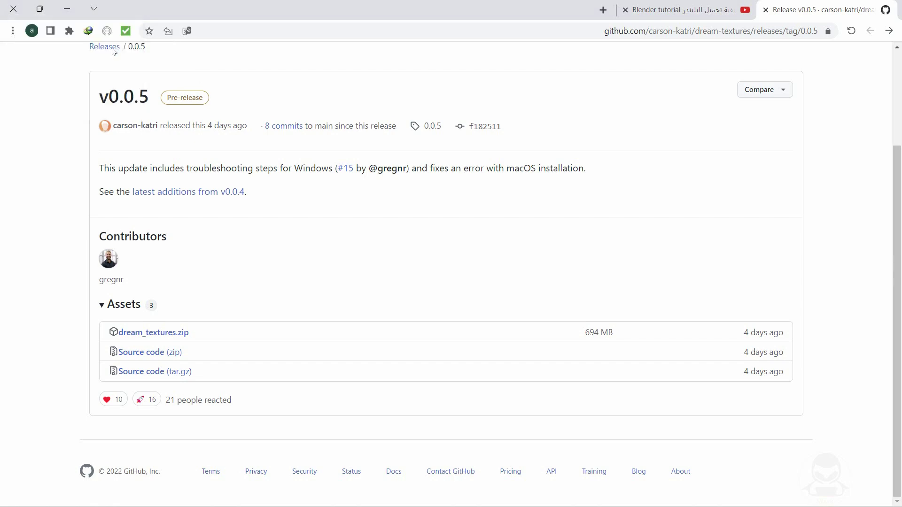
pyautogui.click(67, 12)
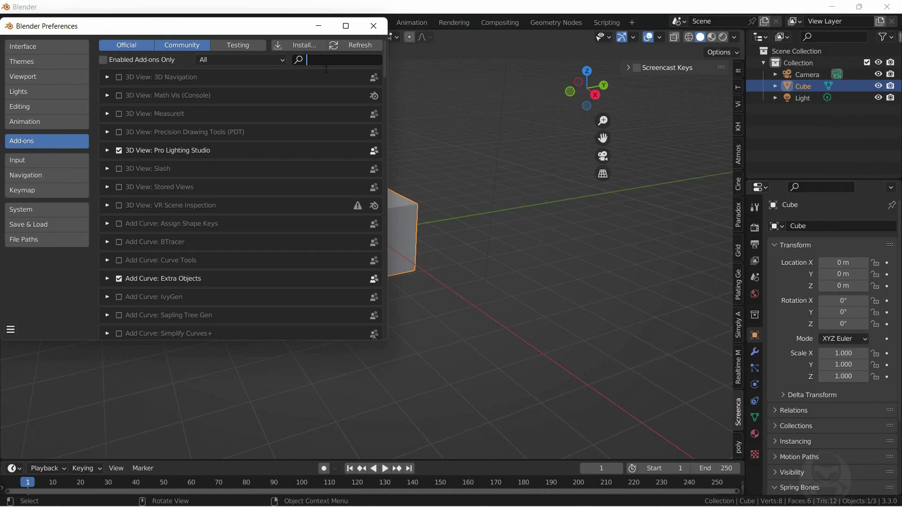
# - Install the add-on from 99dream_textures.zip in the recent pro folder
pyautogui.click(301, 46)
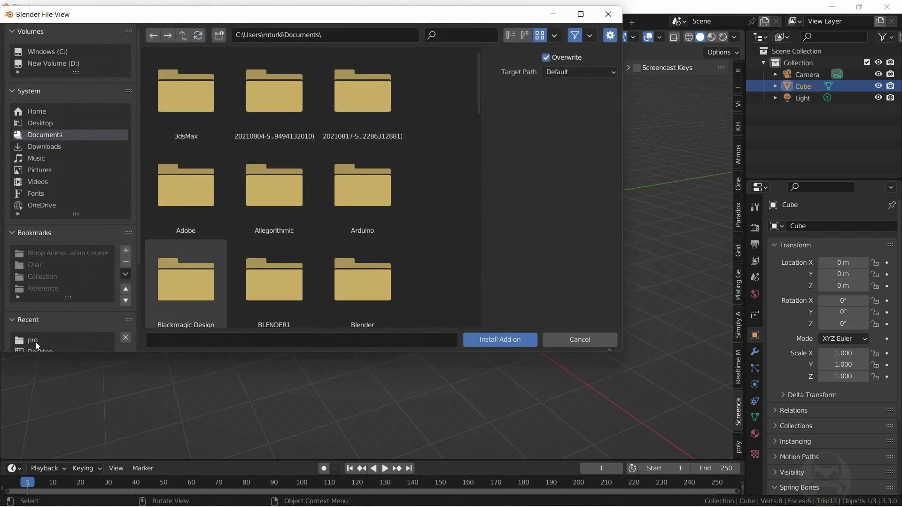
pyautogui.click(35, 342)
pyautogui.scroll(-3, 286, 240)
pyautogui.scroll(-2, 286, 240)
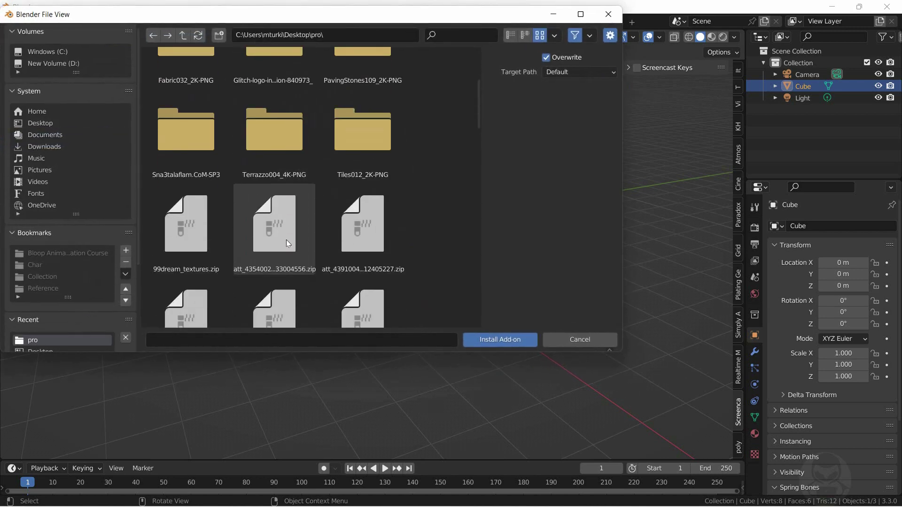
pyautogui.doubleClick(212, 243)
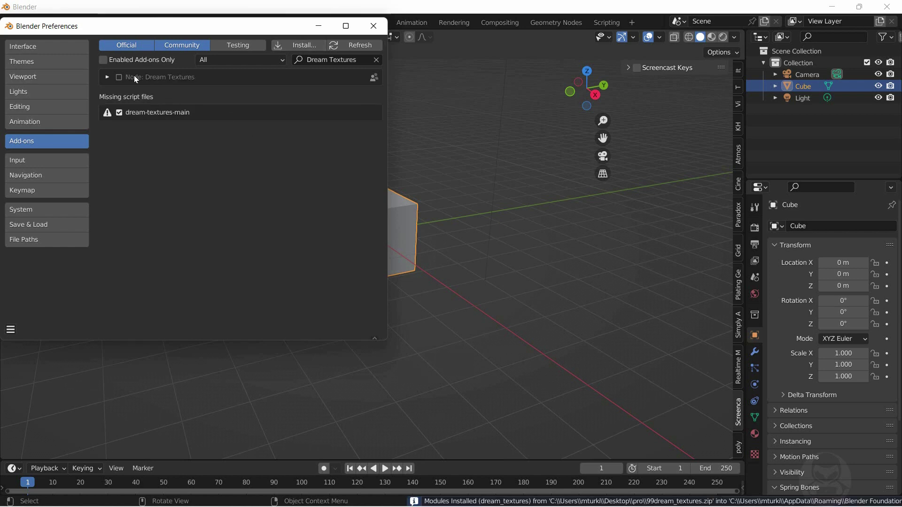
# - Enable the Node: Dream Textures add-on and expand its settings
pyautogui.click(118, 77)
pyautogui.click(107, 77)
pyautogui.scroll(-3, 255, 176)
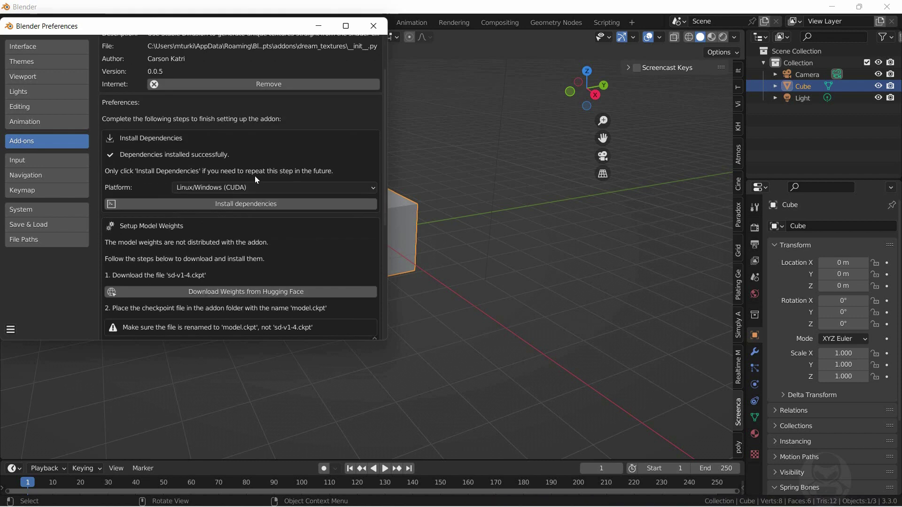
pyautogui.scroll(-6, 254, 175)
pyautogui.scroll(9, 261, 155)
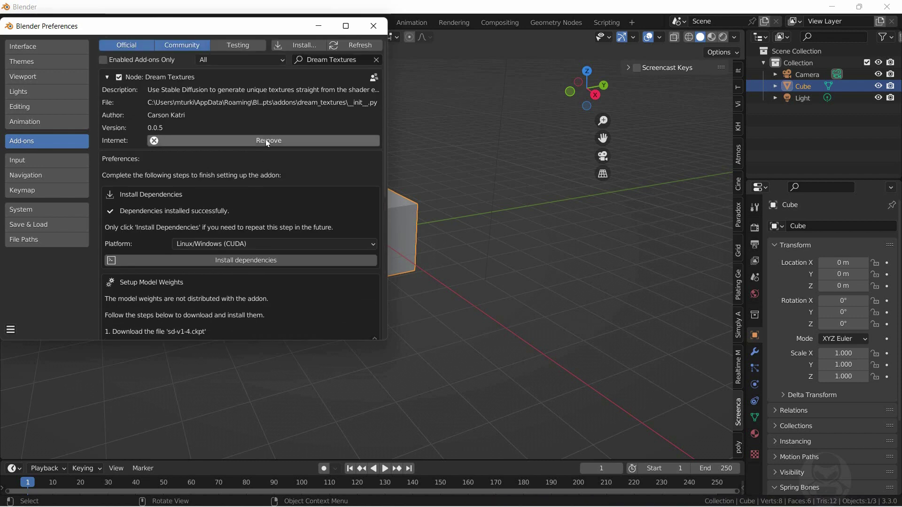
pyautogui.scroll(-1, 266, 139)
pyautogui.scroll(-4, 266, 139)
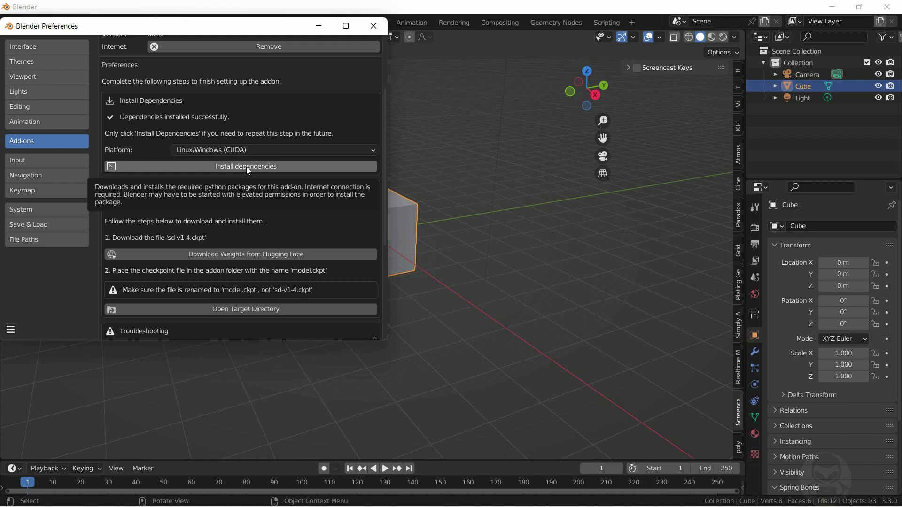
# - Install the add-on's Python dependencies and return to Preferences once they succeed
pyautogui.click(248, 167)
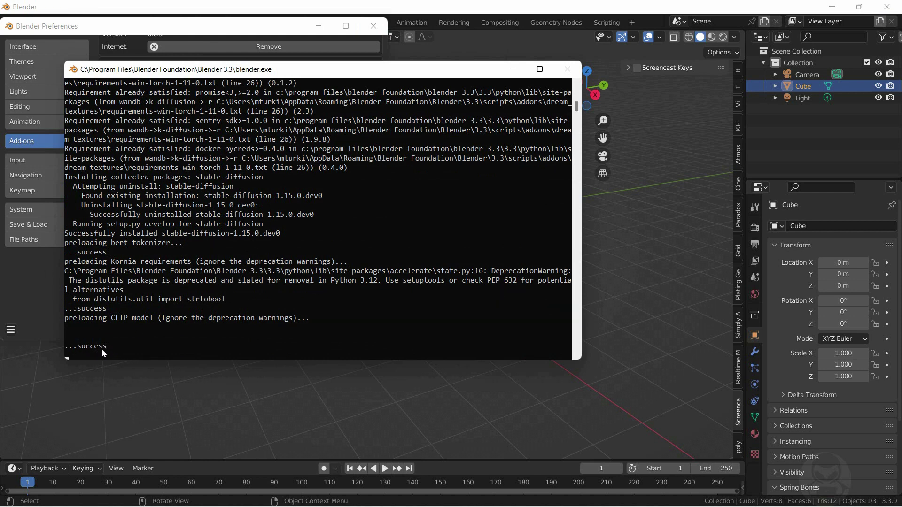
pyautogui.click(239, 29)
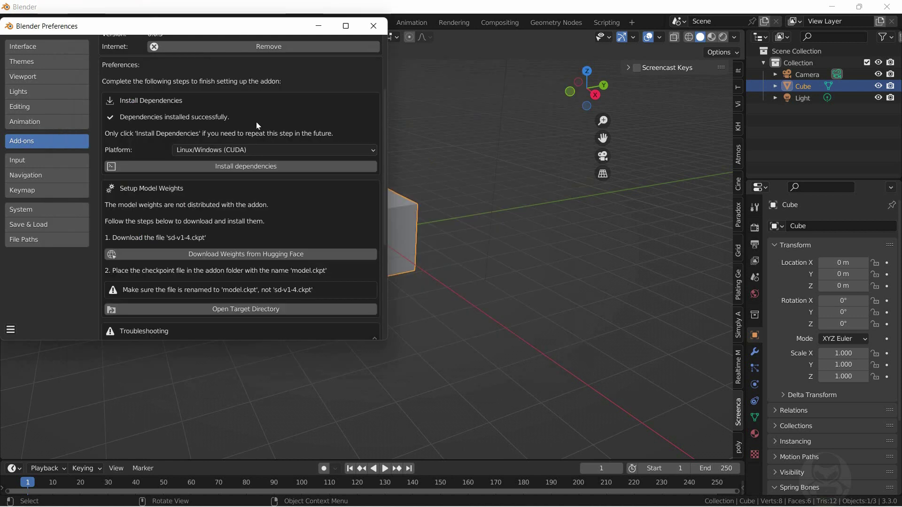
pyautogui.scroll(-2, 279, 185)
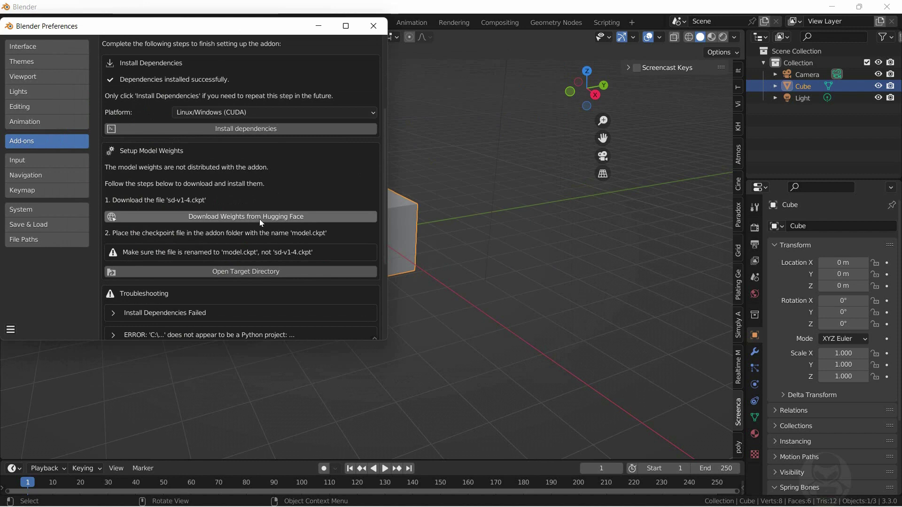
# - Load the Hugging Face stable-diffusion-v-1-4-original model page in Chrome
pyautogui.click(297, 215)
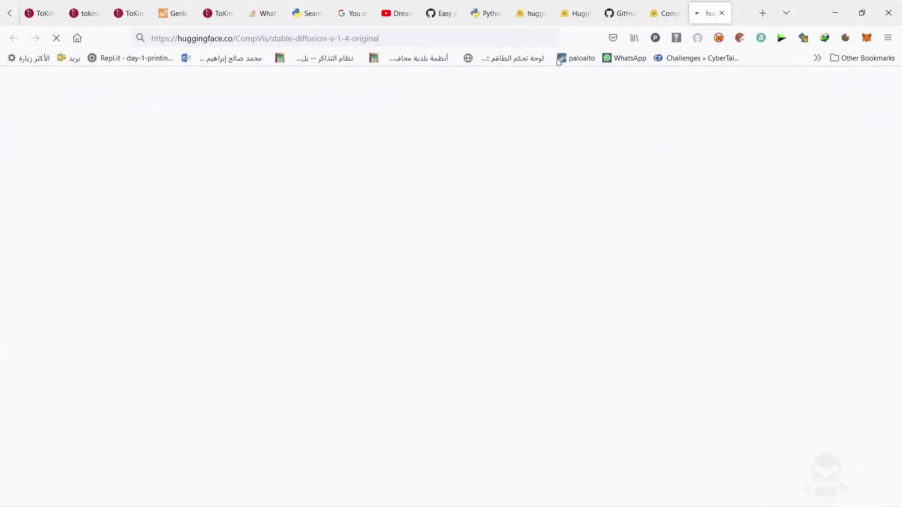
pyautogui.click(476, 43)
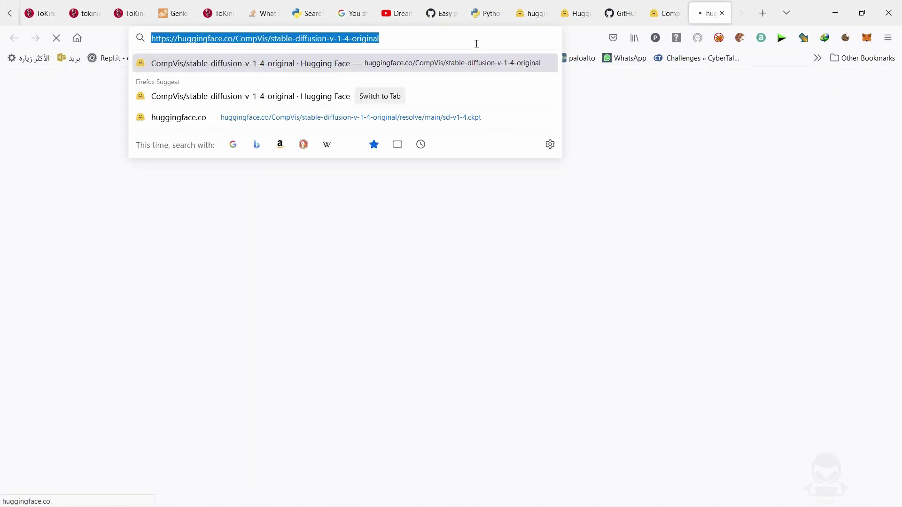
pyautogui.press('BackSpace')
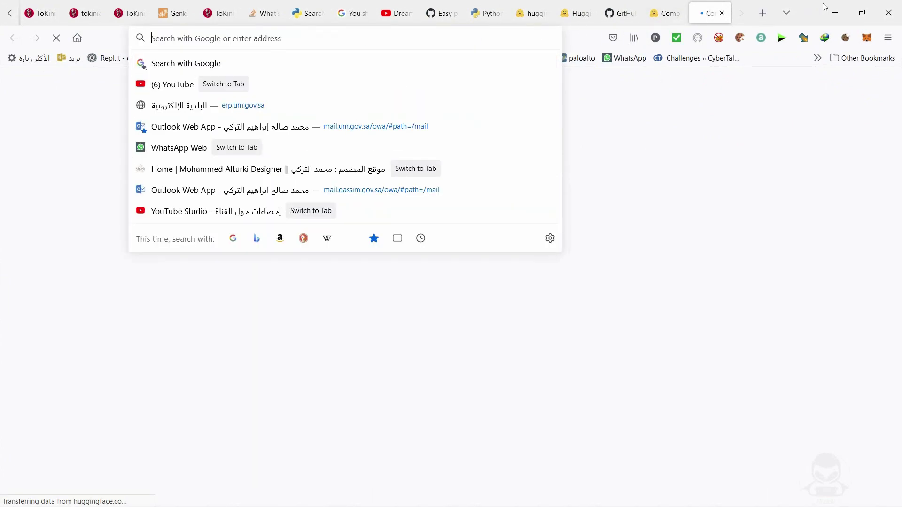
pyautogui.click(835, 12)
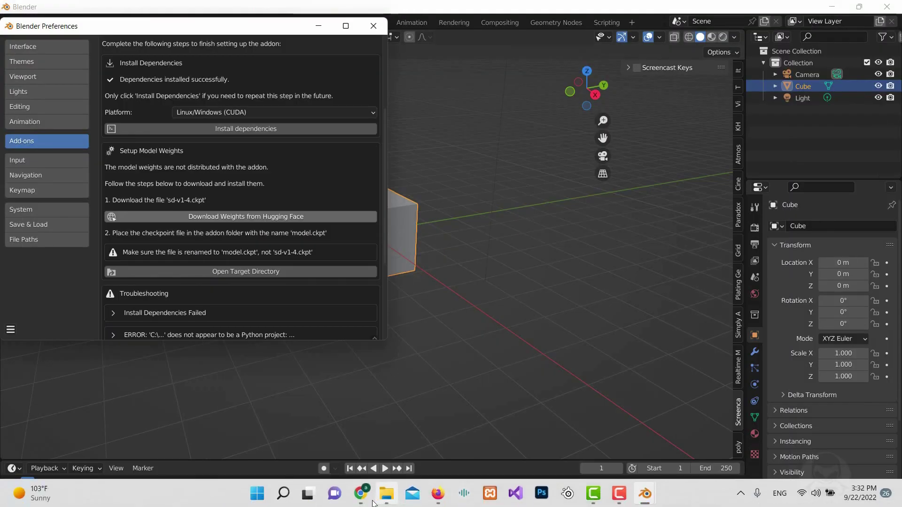
pyautogui.click(360, 493)
pyautogui.click(458, 29)
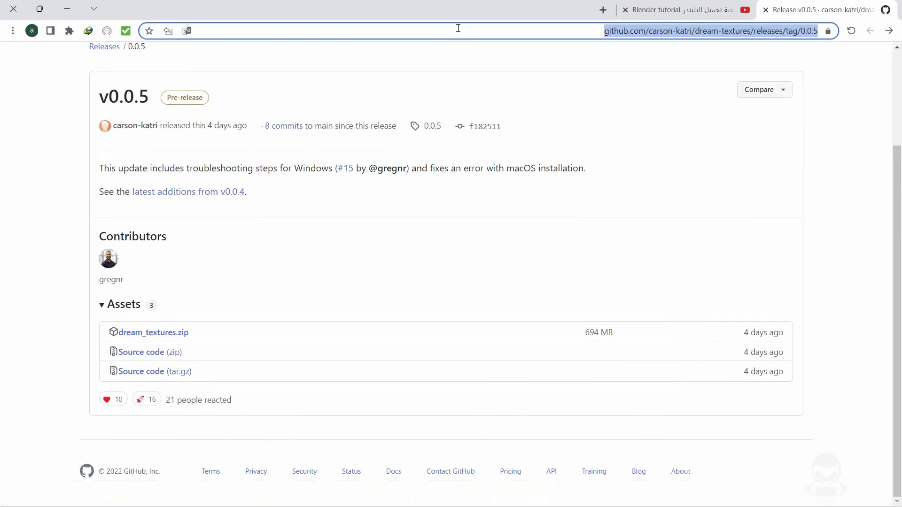
pyautogui.write('https://huggingface.co/CompVis/stable-diffusion-v-1-4-original')
pyautogui.press('Return')
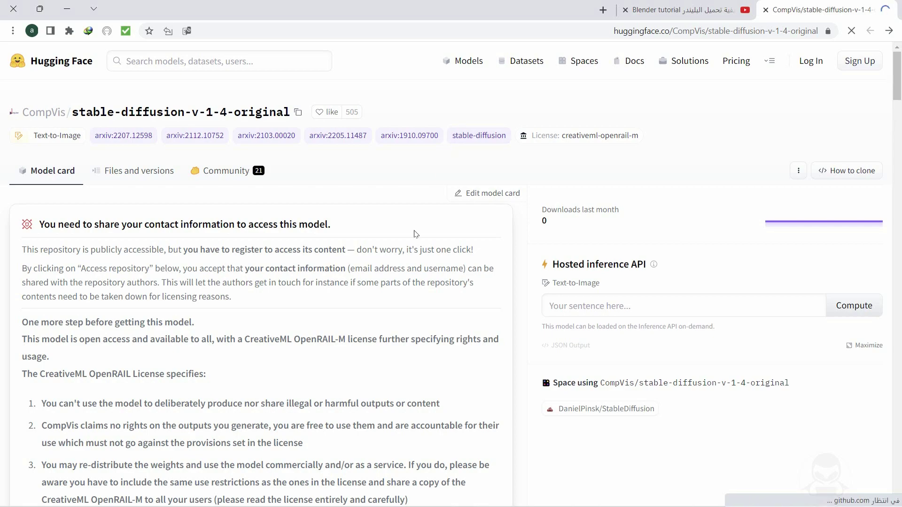
# - Browse down the model page to find the weights file links
pyautogui.scroll(-4, 344, 239)
pyautogui.scroll(-3, 345, 242)
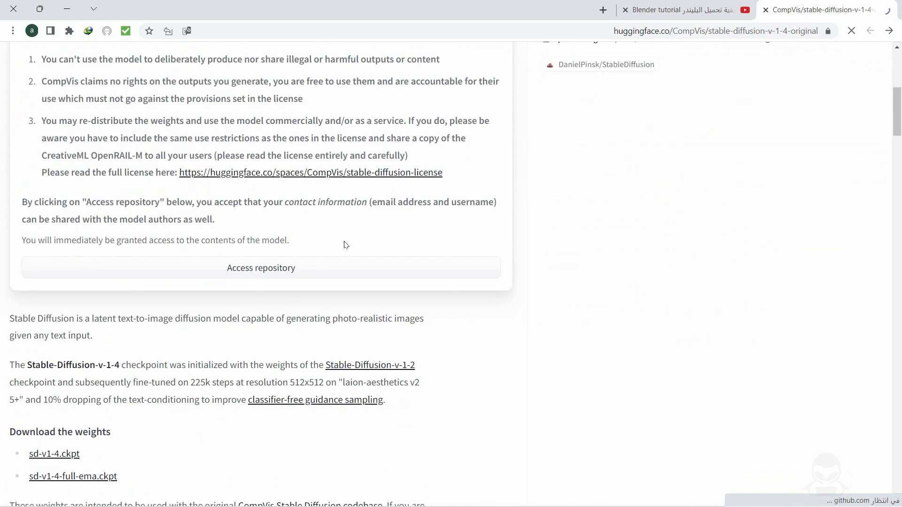
pyautogui.scroll(-2, 345, 244)
pyautogui.scroll(10, 345, 245)
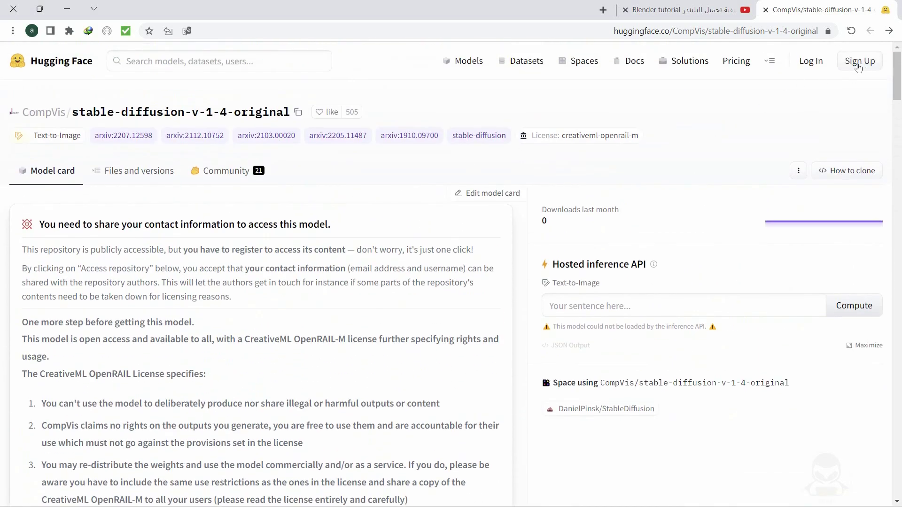
pyautogui.scroll(-4, 465, 244)
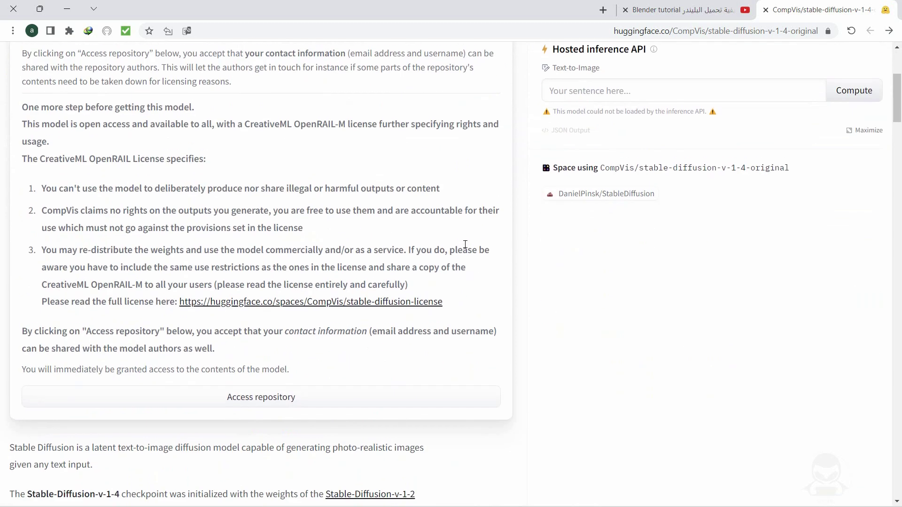
pyautogui.scroll(-3, 465, 245)
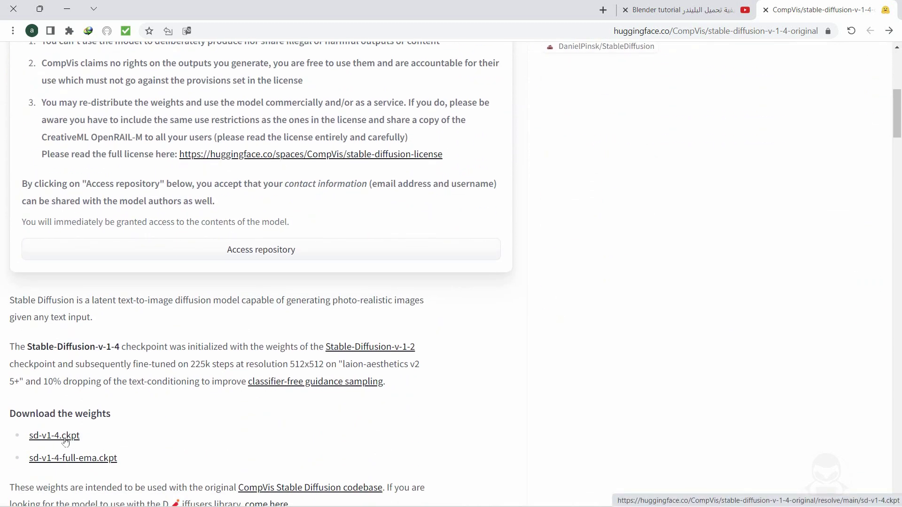
pyautogui.scroll(7, 213, 395)
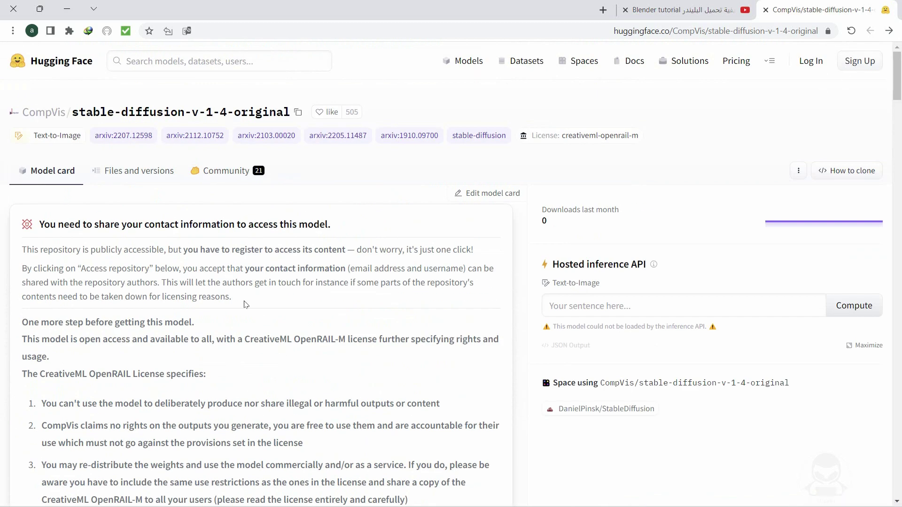
pyautogui.scroll(-3, 131, 332)
pyautogui.scroll(-4, 131, 333)
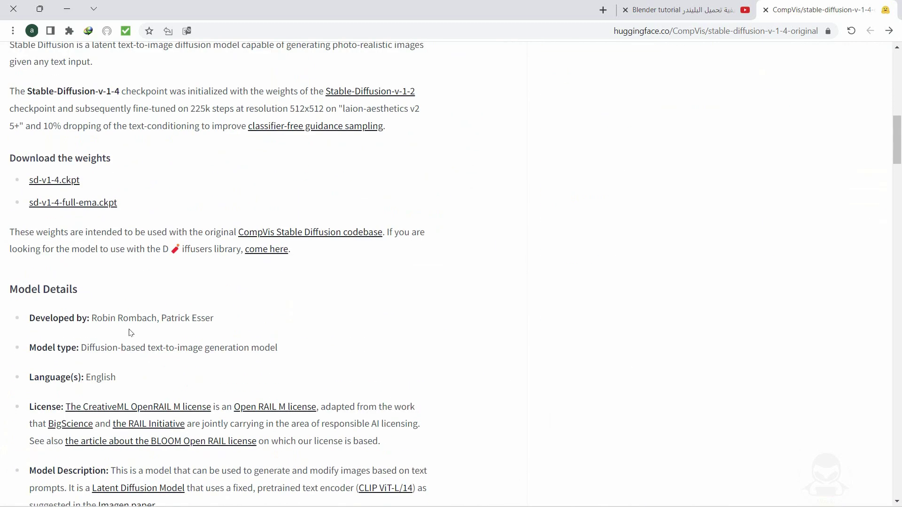
# - Try downloading sd-v1-4.ckpt, dismiss the sign-in prompt, and return to Blender
pyautogui.click(60, 181)
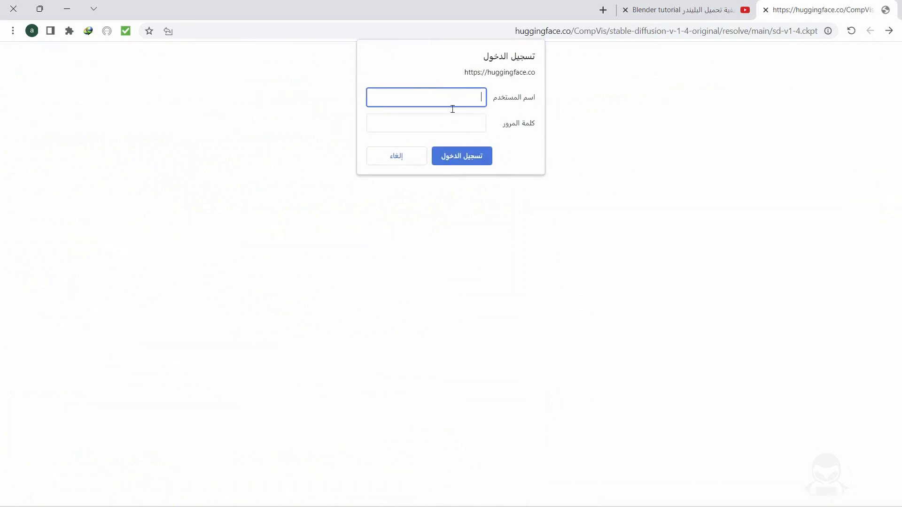
pyautogui.click(399, 162)
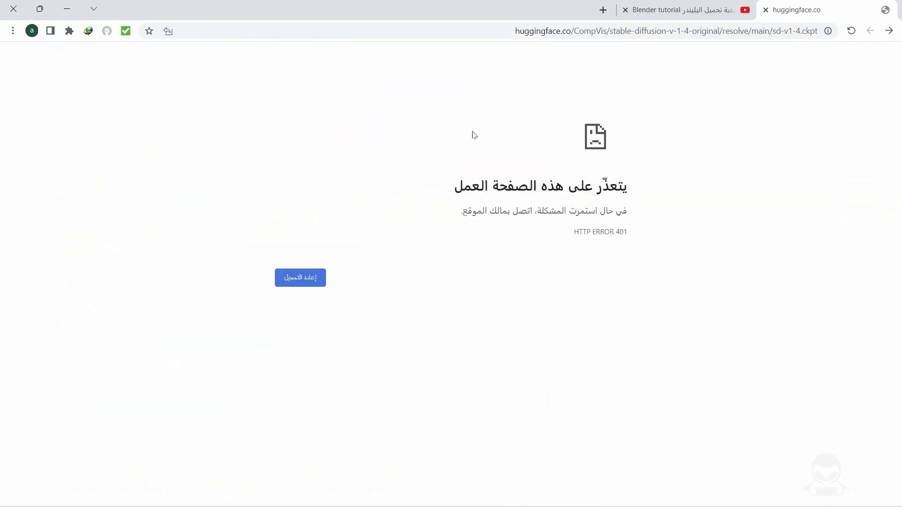
pyautogui.click(889, 31)
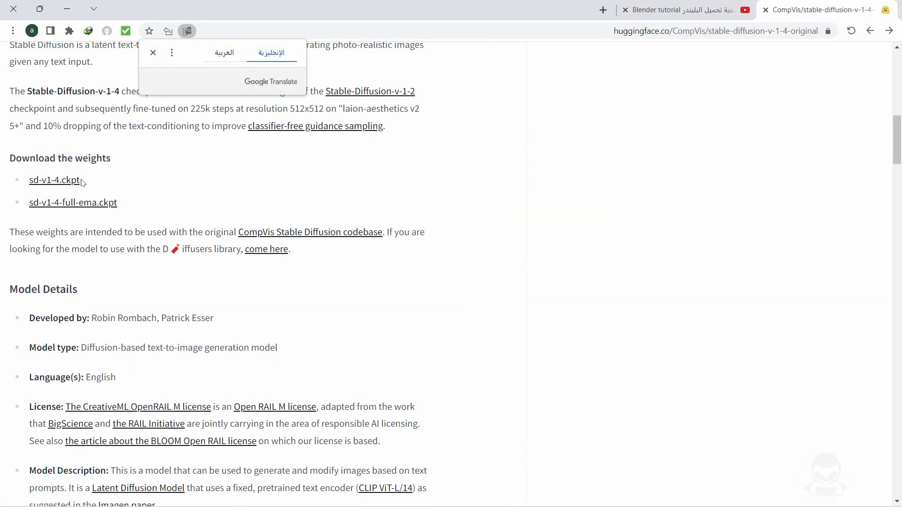
pyautogui.click(75, 13)
pyautogui.scroll(-1, 272, 198)
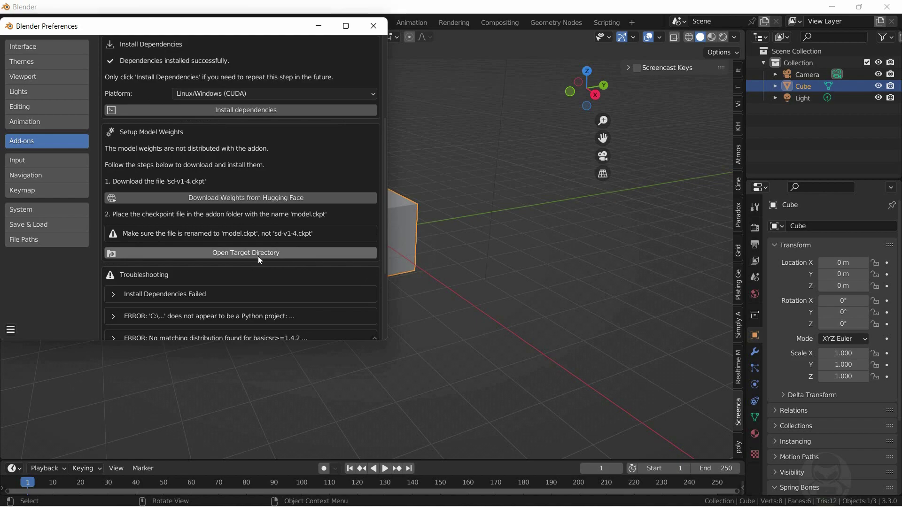
# - Open the add-on's empty stable-diffusion-v1 folder and place it beside the folder holding model.ckpt
pyautogui.click(273, 256)
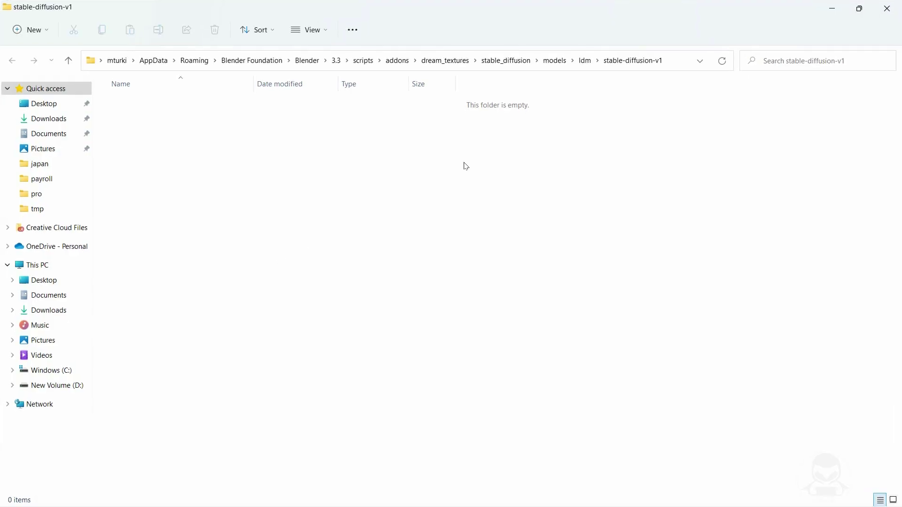
pyautogui.click(859, 8)
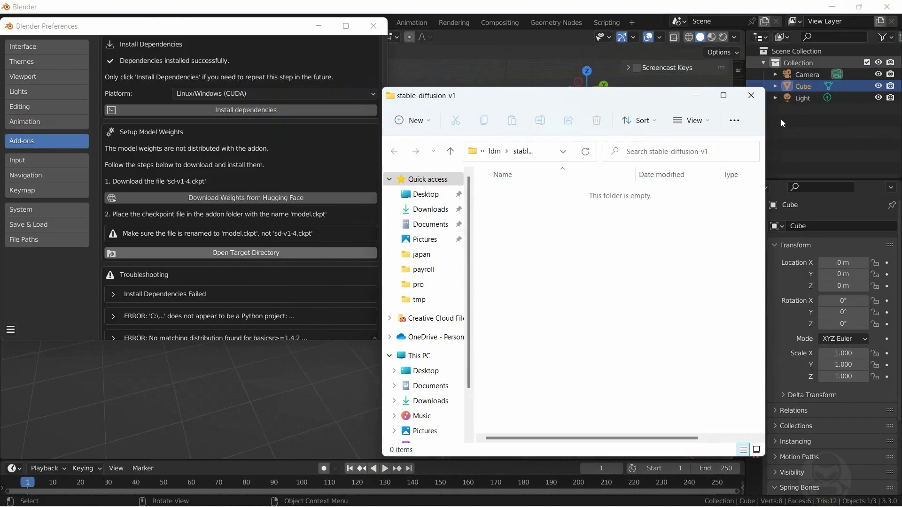
pyautogui.moveTo(675, 100); pyautogui.dragTo(598, 97)
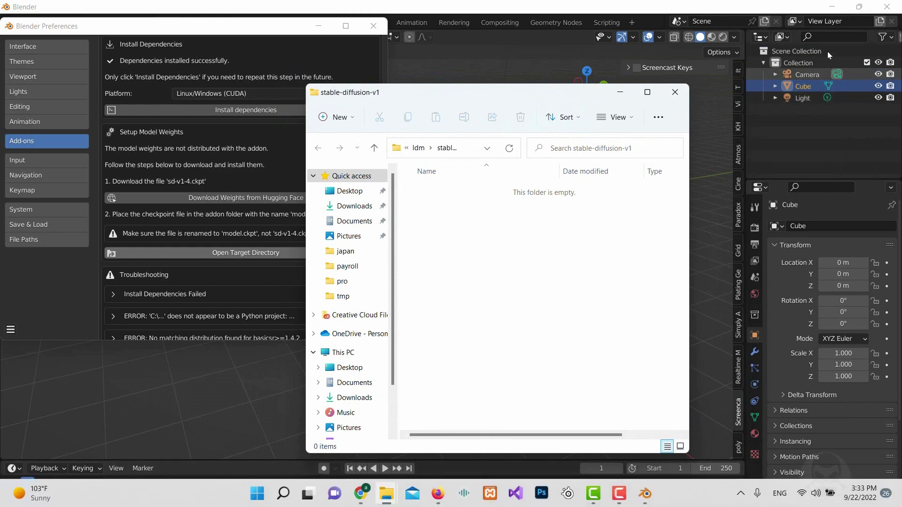
pyautogui.click(833, 8)
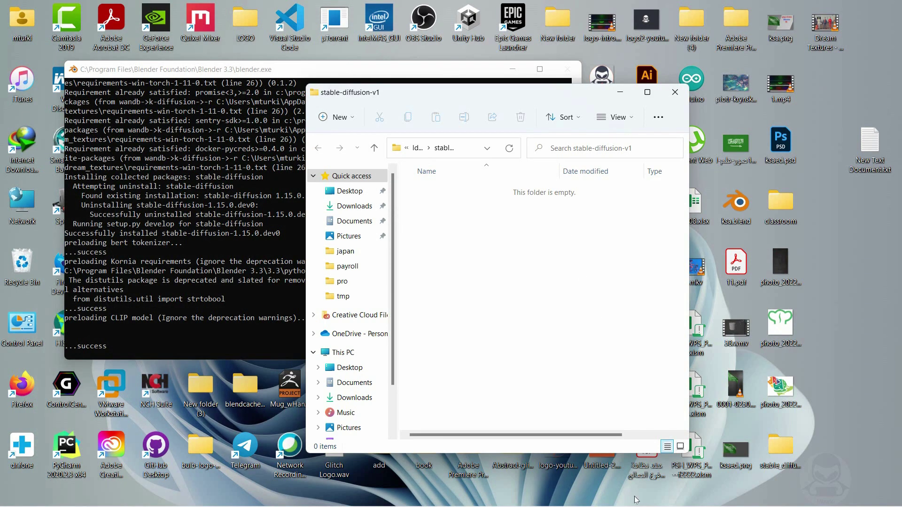
pyautogui.moveTo(386, 494)
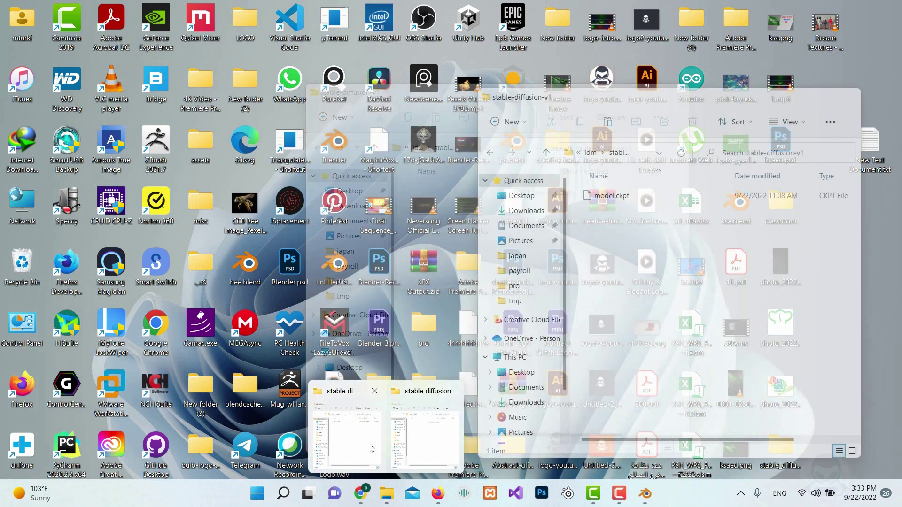
pyautogui.click(371, 447)
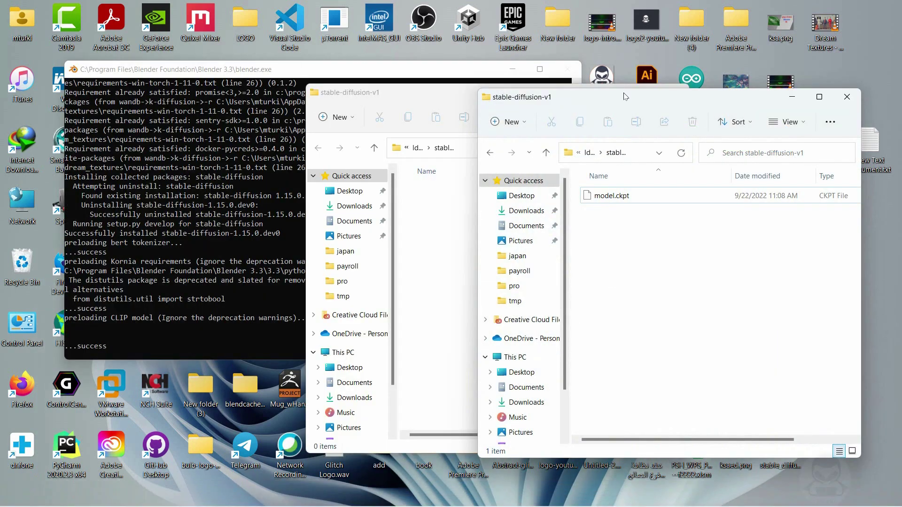
pyautogui.moveTo(625, 100); pyautogui.dragTo(695, 100)
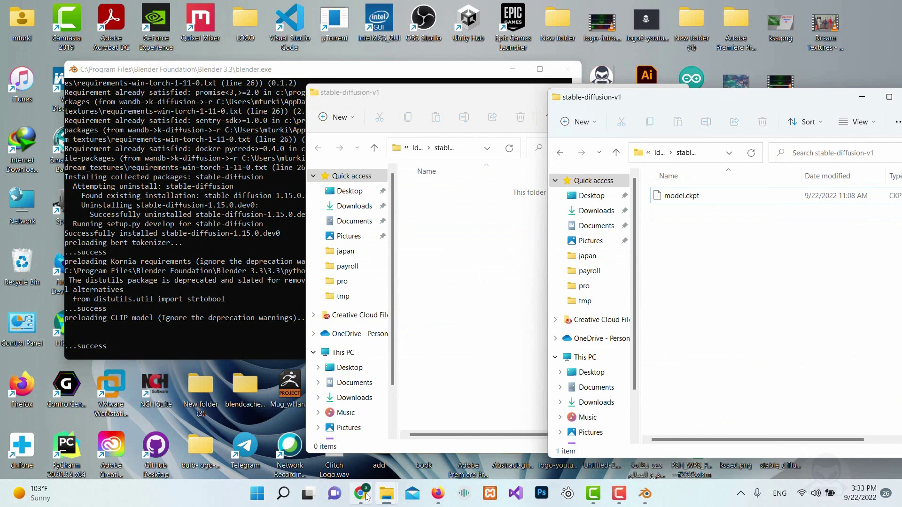
# - Copy the 3.97 GB model.ckpt into the empty stable-diffusion-v1 folder
pyautogui.click(360, 494)
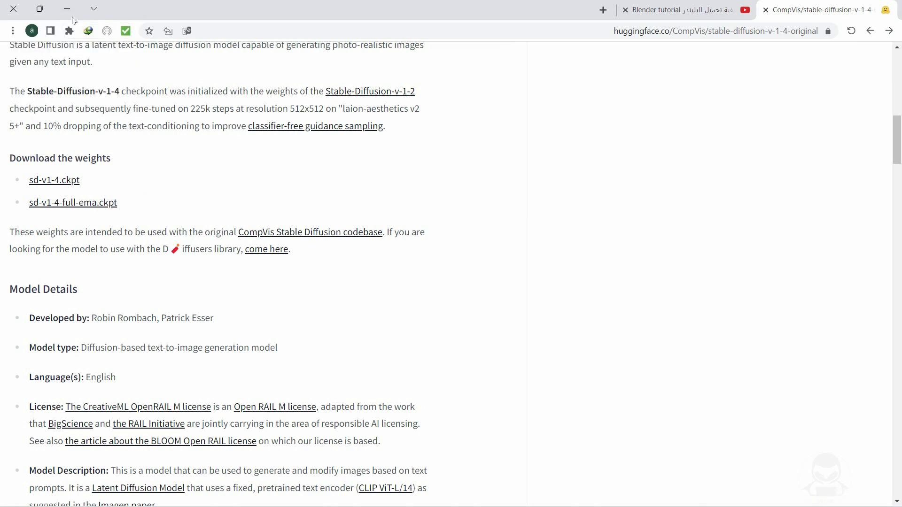
pyautogui.click(66, 9)
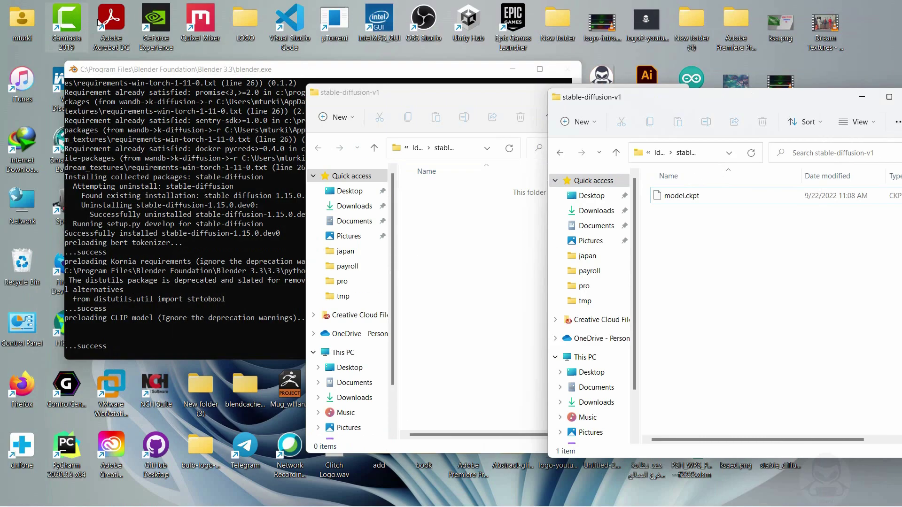
pyautogui.click(680, 205)
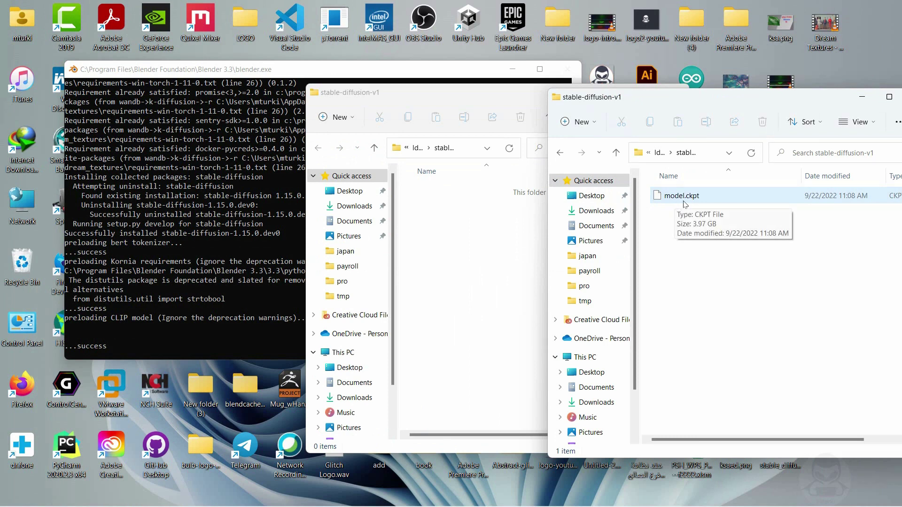
pyautogui.click(684, 203)
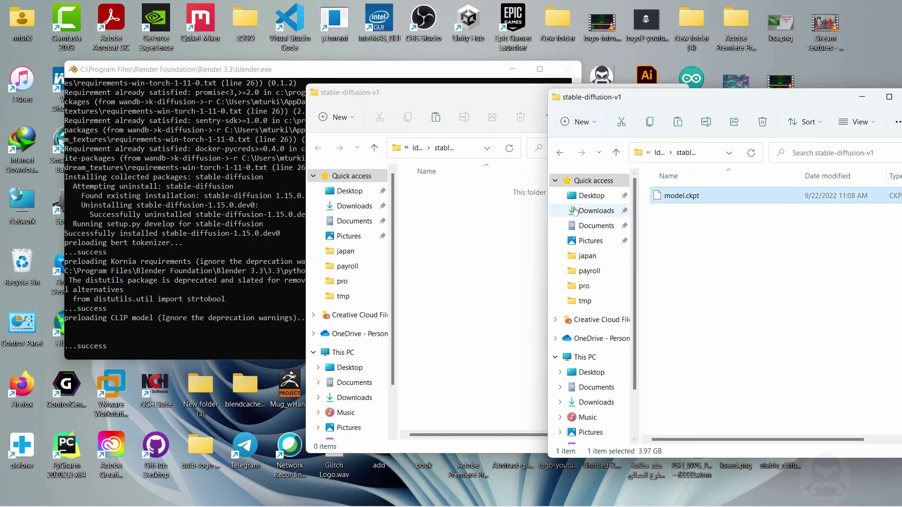
pyautogui.click(510, 220)
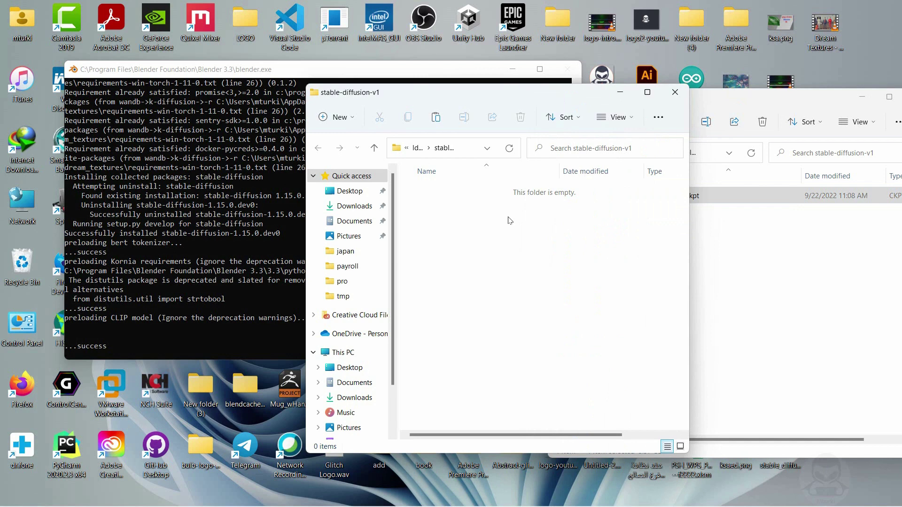
pyautogui.hotkey('ctrl', 'v')
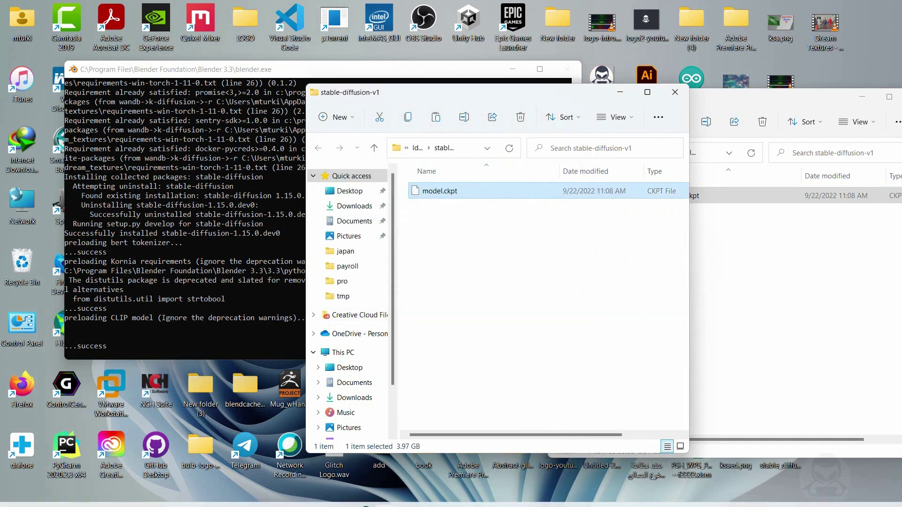
pyautogui.moveTo(644, 494)
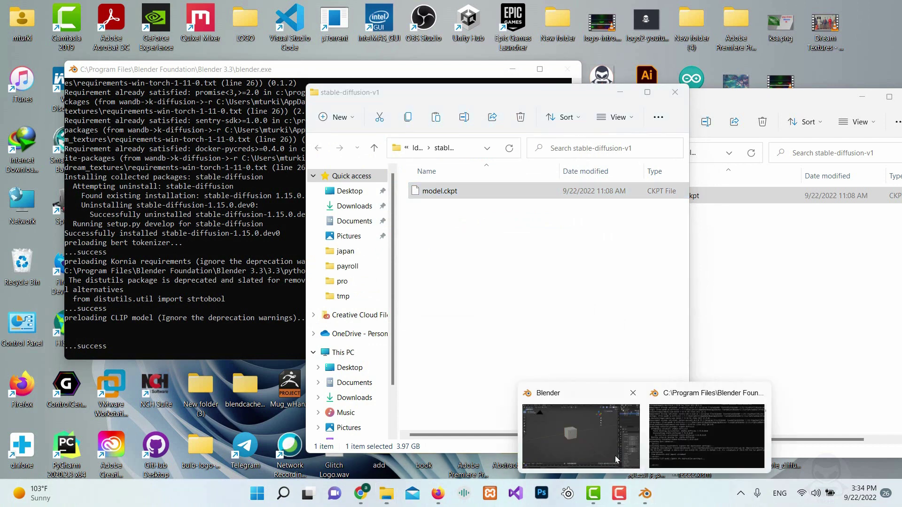
# - Validate the Dream Textures add-on installation, then close the Preferences window
pyautogui.click(609, 447)
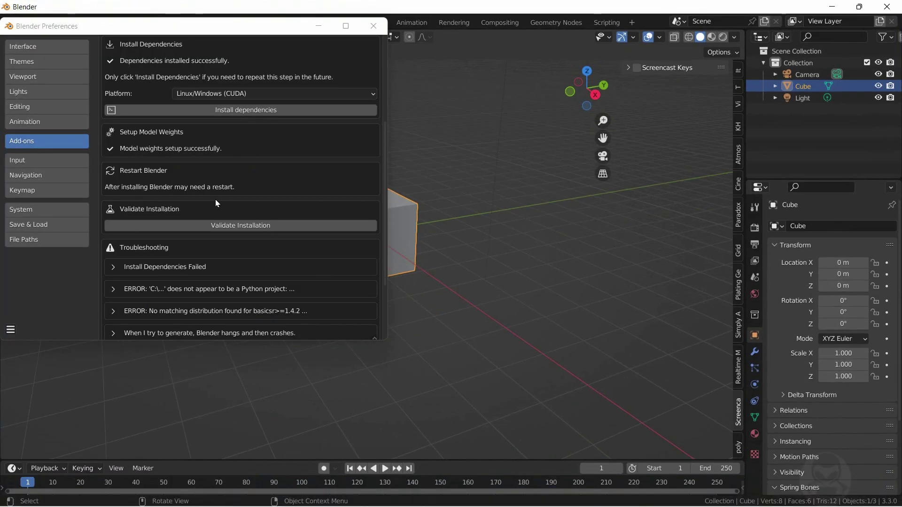
pyautogui.scroll(2, 235, 187)
pyautogui.scroll(1, 254, 224)
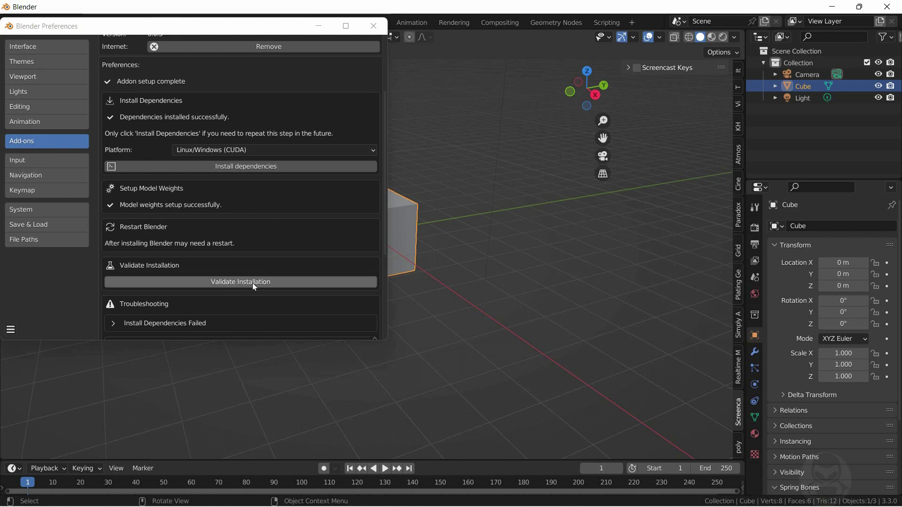
pyautogui.click(272, 283)
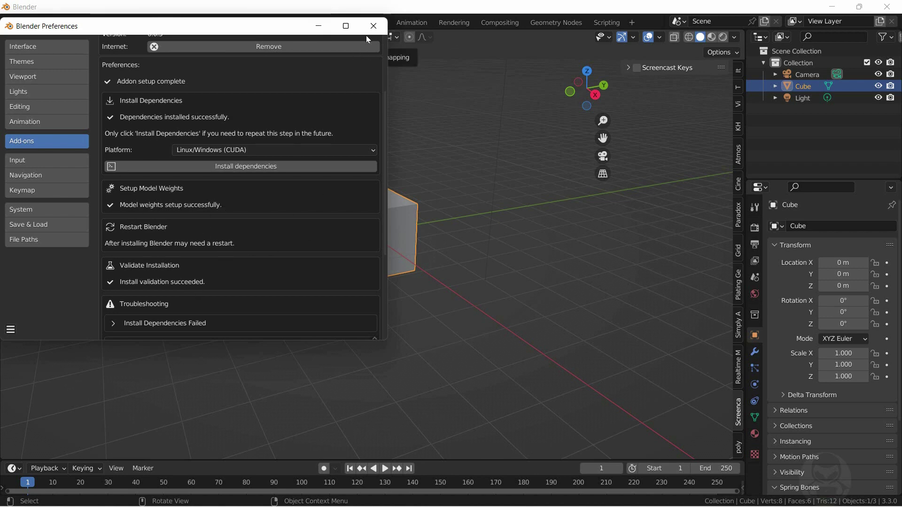
pyautogui.click(373, 26)
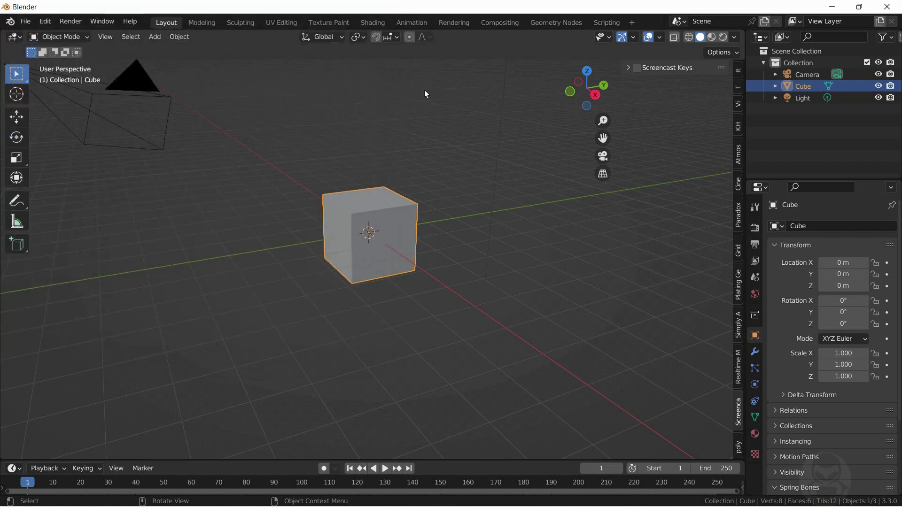
# - Switch the main area to the Image Editor and open the Dream Texture dialog at 512×512
pyautogui.click(22, 37)
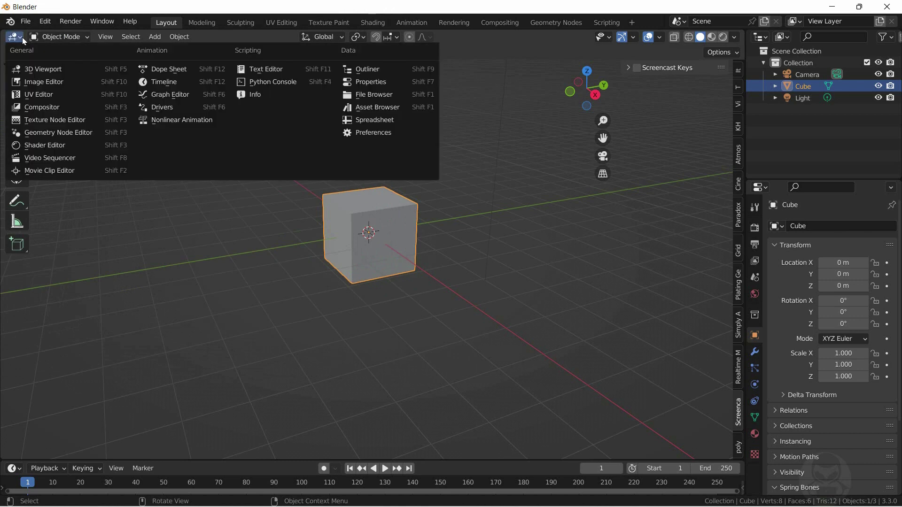
pyautogui.click(49, 83)
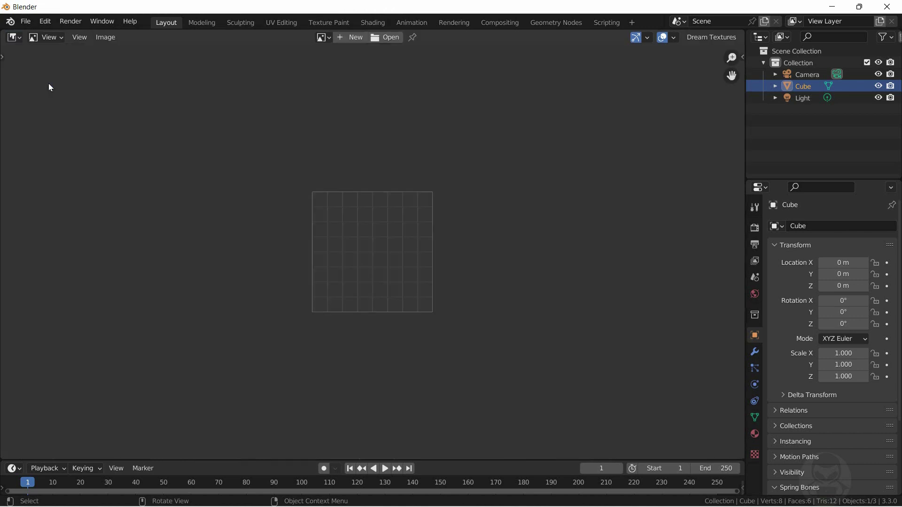
pyautogui.scroll(2, 381, 216)
pyautogui.scroll(1, 376, 209)
pyautogui.scroll(1, 365, 188)
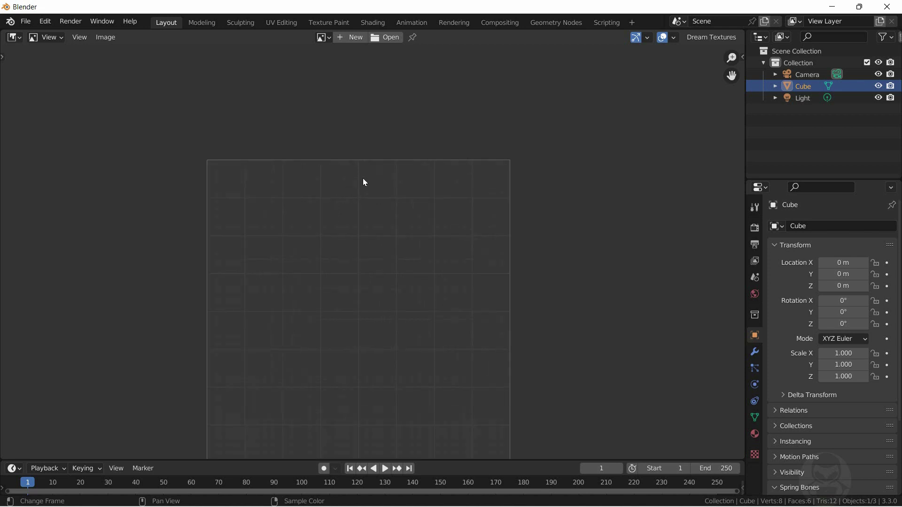
pyautogui.scroll(-1, 364, 183)
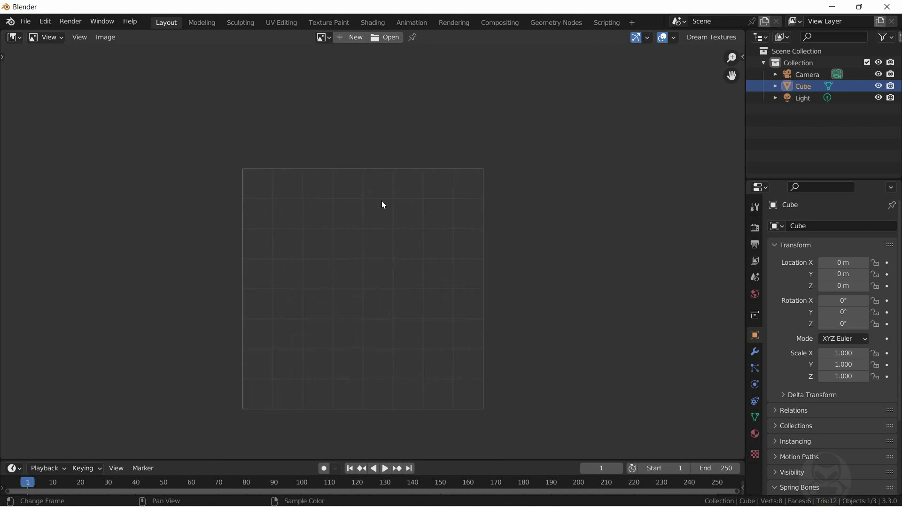
pyautogui.click(709, 41)
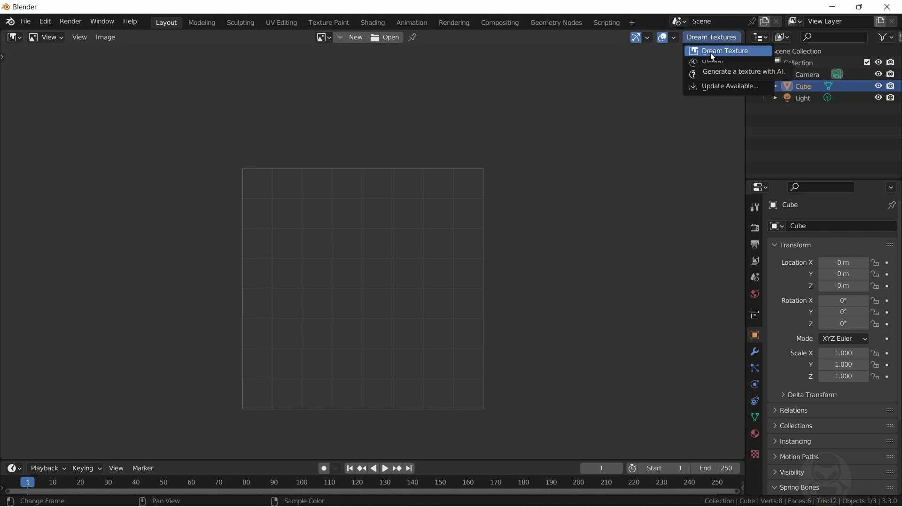
pyautogui.click(710, 53)
# - Enter 'ston' as the prompt subject and generate the grey stone-wall texture
pyautogui.click(703, 92)
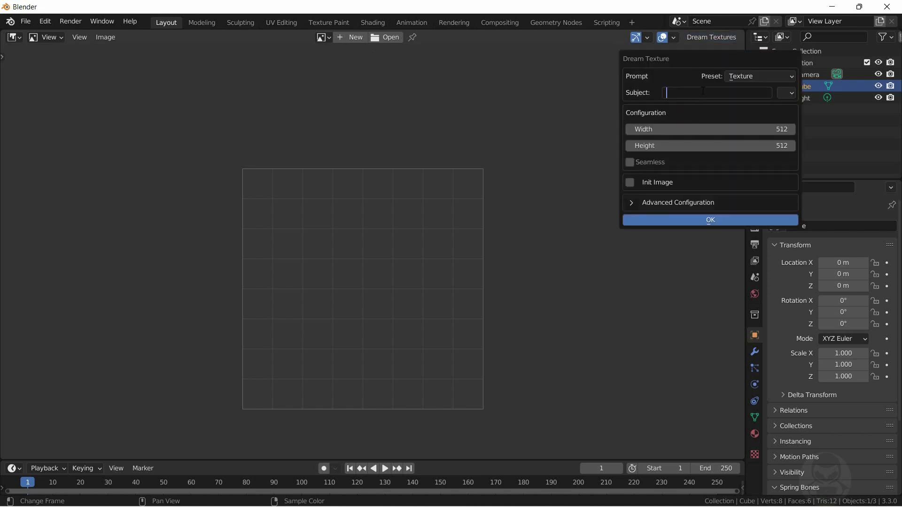
pyautogui.write('s')
pyautogui.write('ton')
pyautogui.click(704, 219)
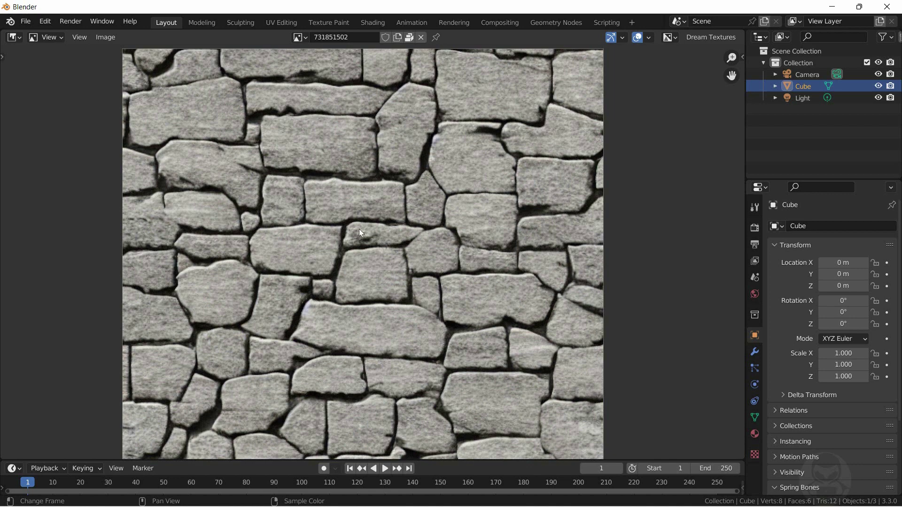
# - Rerun Dream Texture with the Concept Art preset, producing a purple sci-fi landscape
pyautogui.click(703, 36)
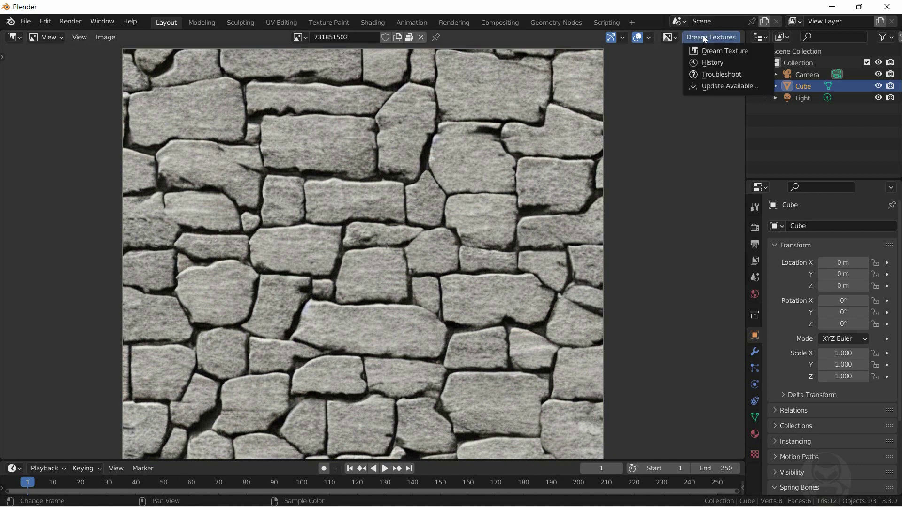
pyautogui.click(717, 49)
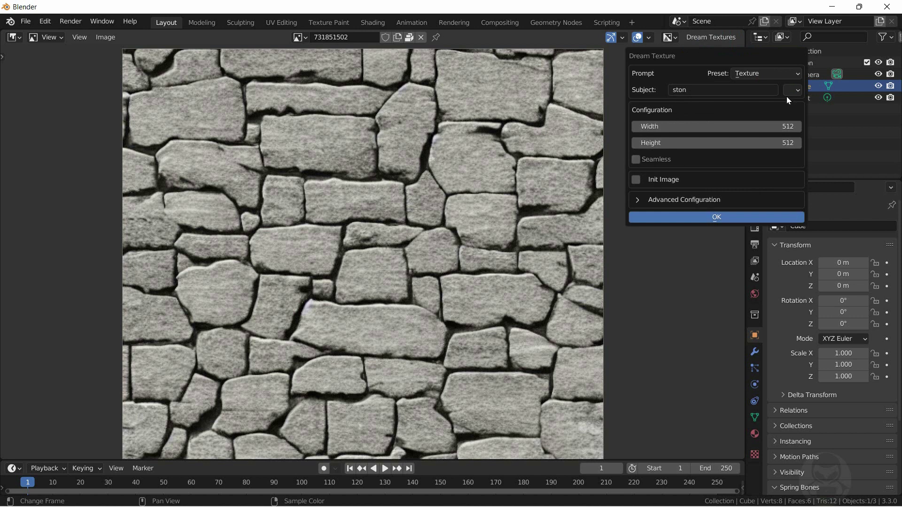
pyautogui.click(774, 73)
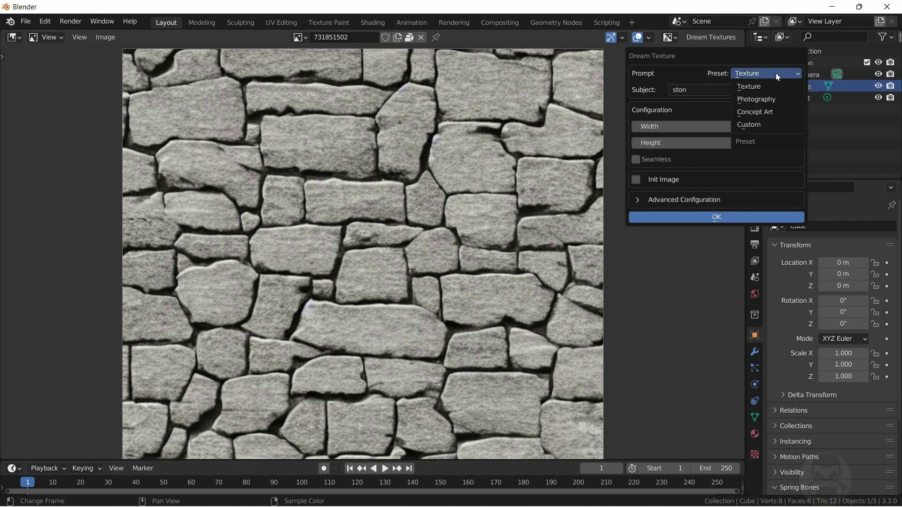
pyautogui.click(774, 111)
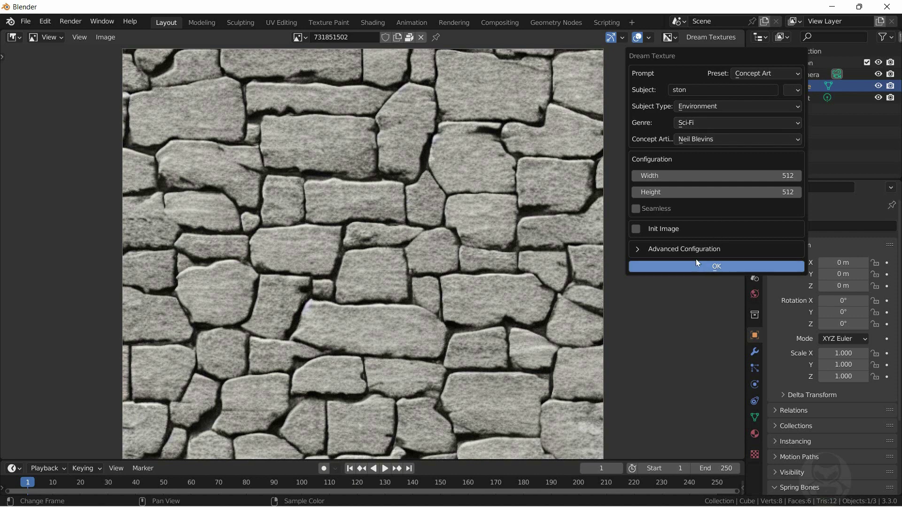
pyautogui.click(711, 265)
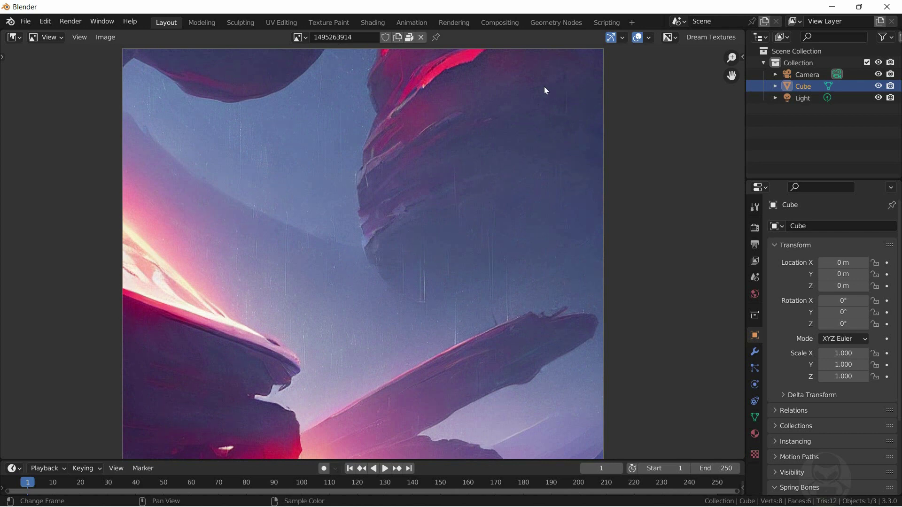
# - Reopen the Dream Texture dialog and lower the advanced Steps value from 25 to 15
pyautogui.click(705, 38)
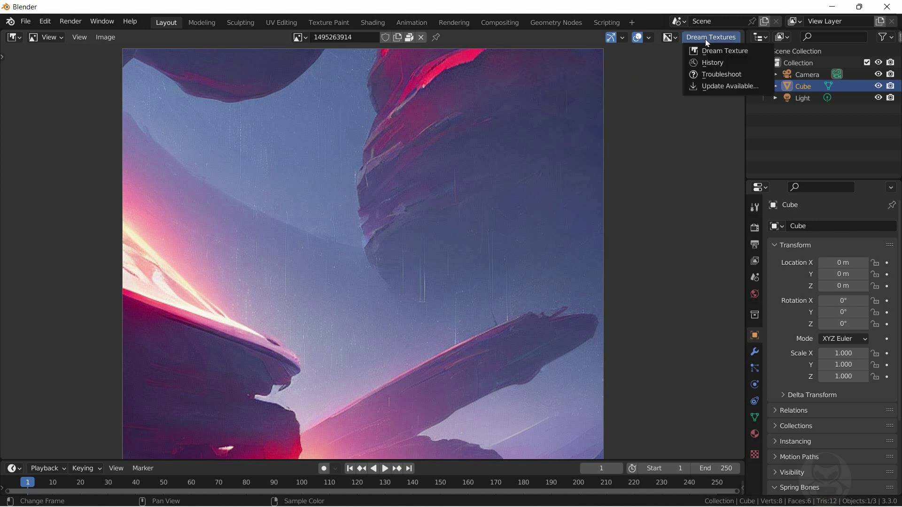
pyautogui.click(727, 51)
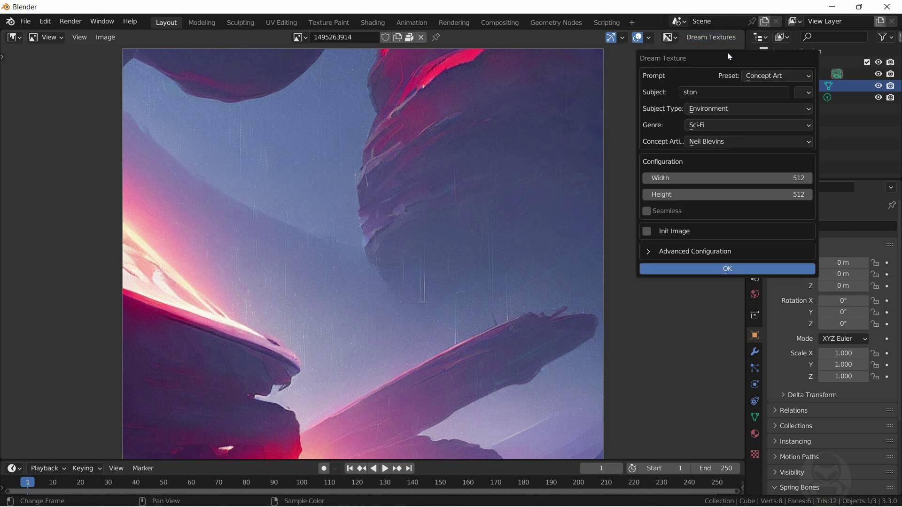
pyautogui.click(650, 253)
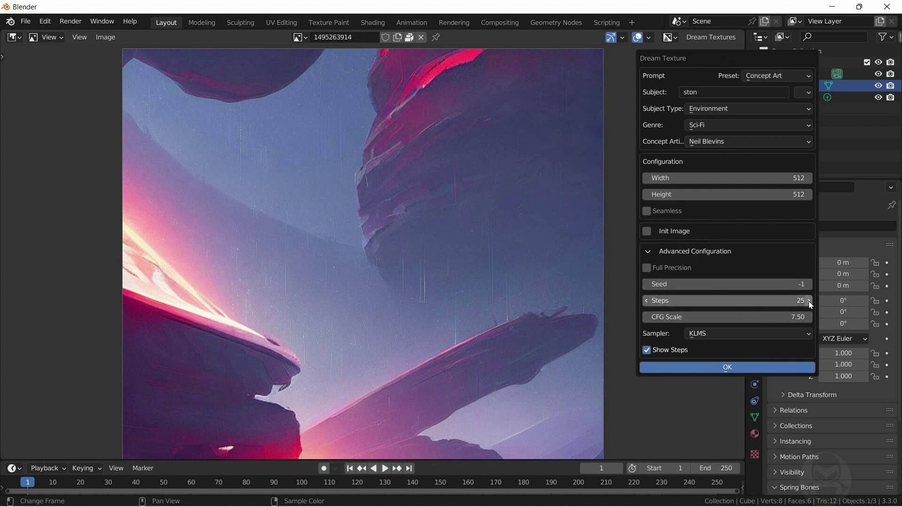
pyautogui.moveTo(808, 301); pyautogui.dragTo(827, 300)
pyautogui.click(646, 301)
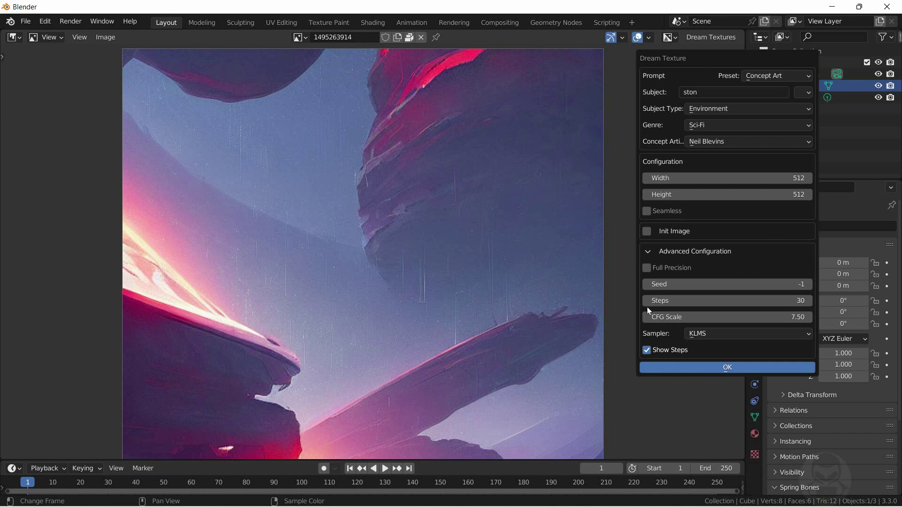
pyautogui.click(646, 301)
pyautogui.doubleClick(647, 301)
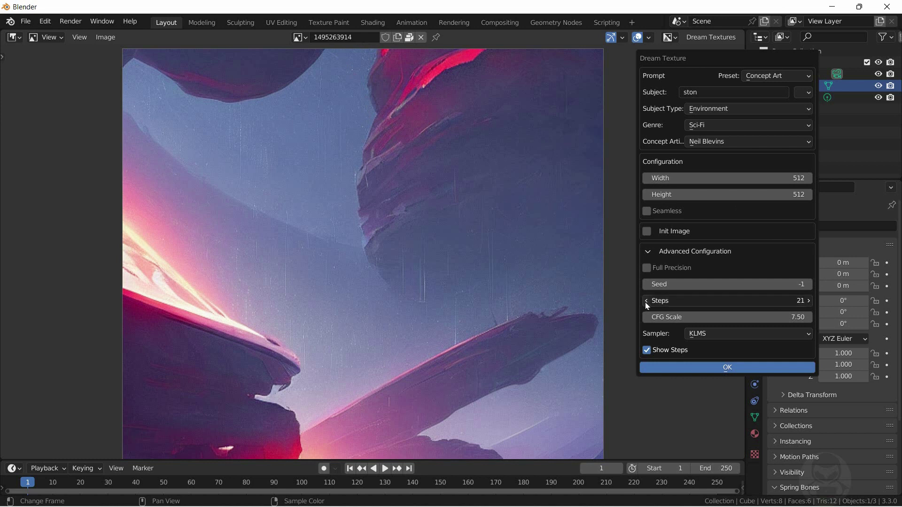
pyautogui.doubleClick(646, 301)
pyautogui.click(646, 301)
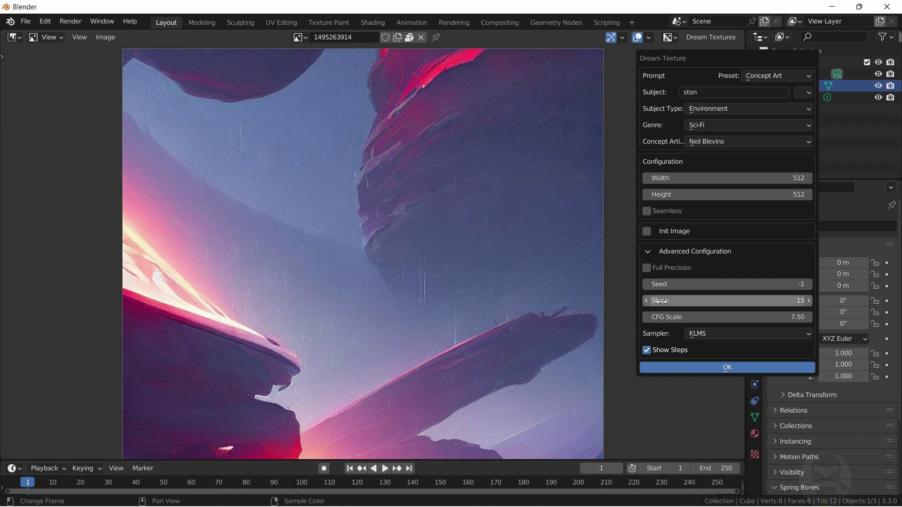
pyautogui.click(646, 301)
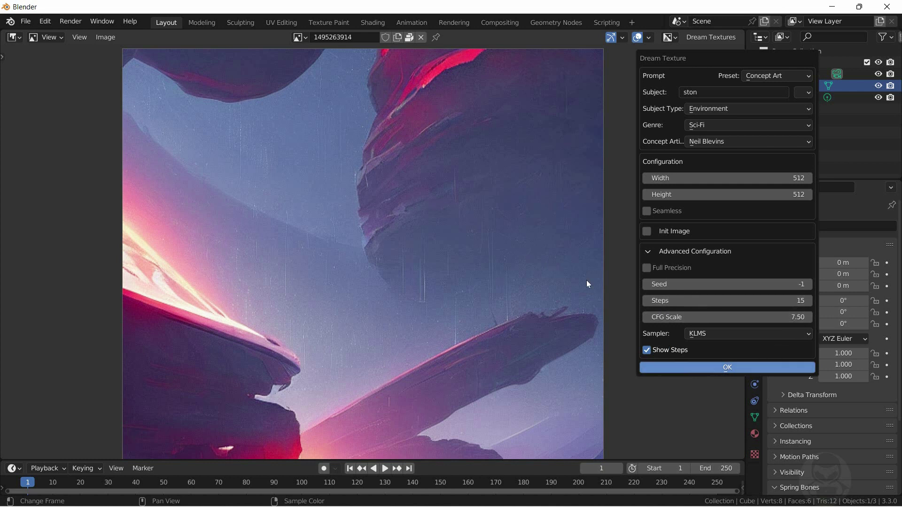
# - Generate the 15-step sci-fi texture, producing the teal-planet image 679223319
pyautogui.click(727, 367)
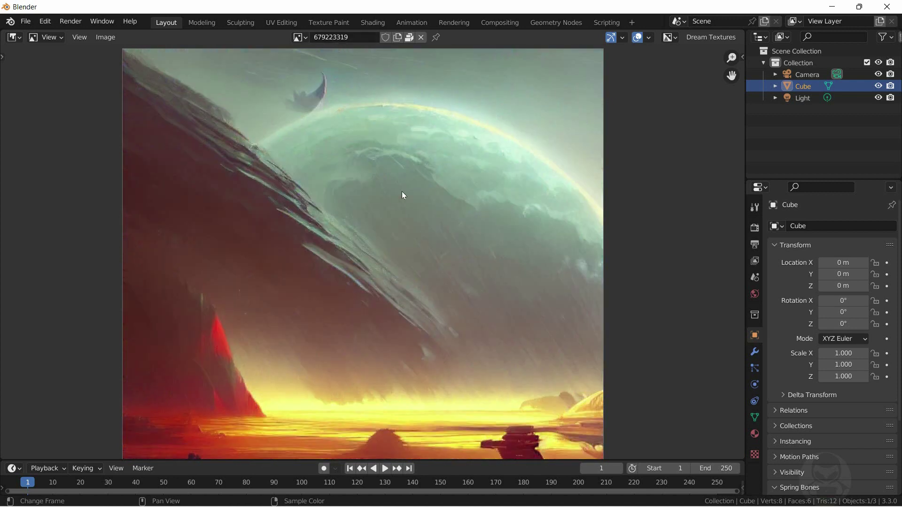
pyautogui.click(709, 38)
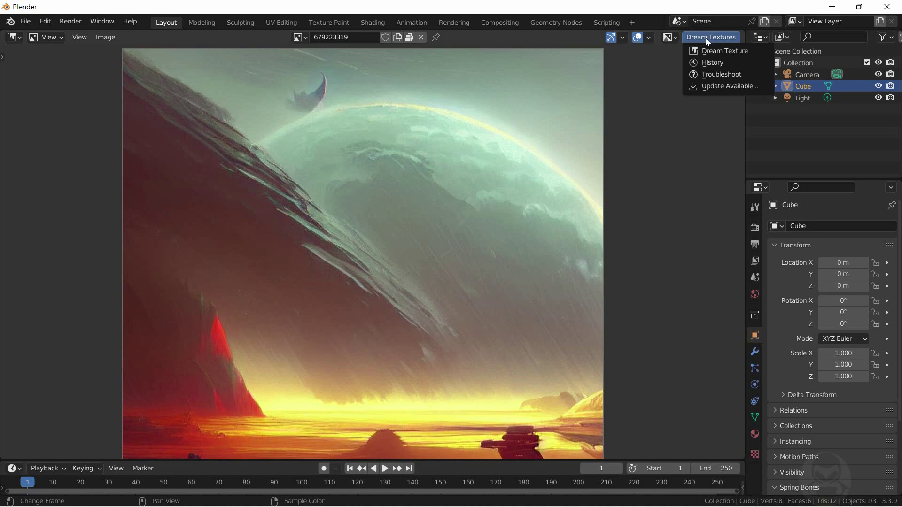
# - Change the prompt subject to 'black sky' and generate a new texture
pyautogui.click(712, 53)
pyautogui.click(696, 94)
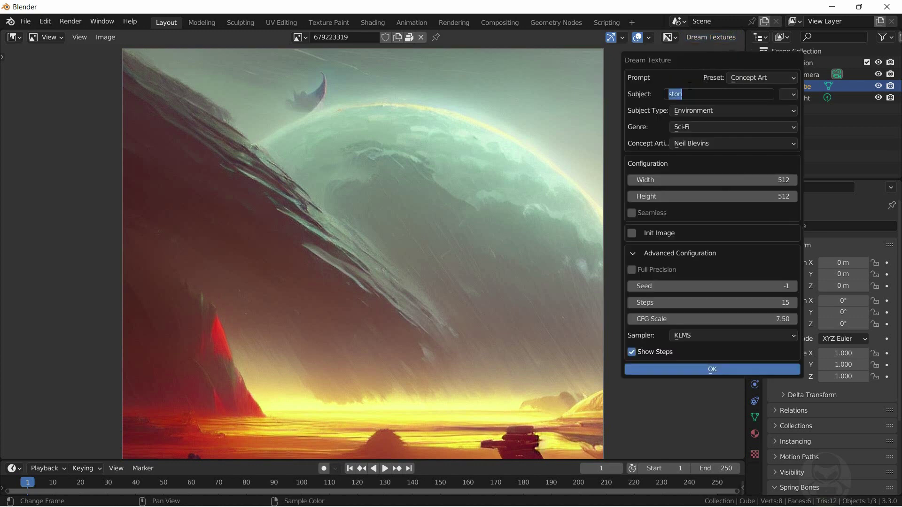
pyautogui.write('b')
pyautogui.write('lack ')
pyautogui.write('sky')
pyautogui.click(712, 369)
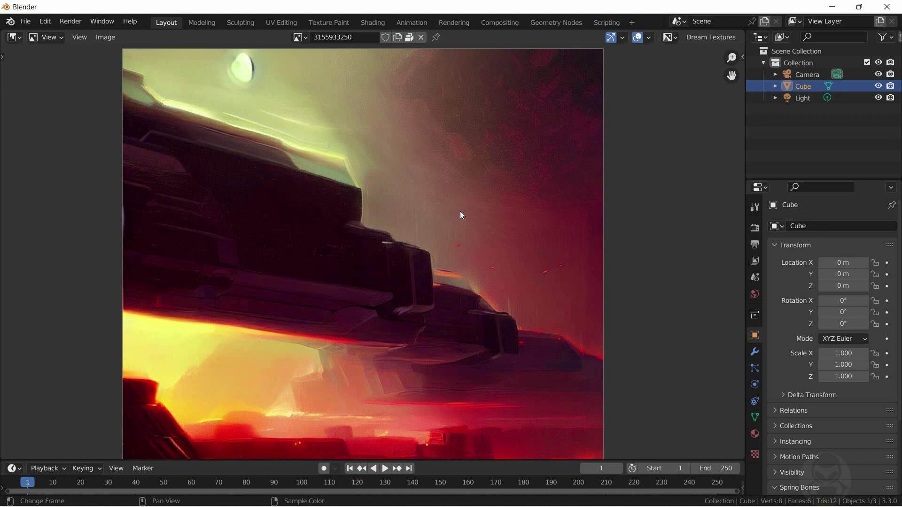
# - Set the Dream Texture output Width and Height both to 1024
pyautogui.click(689, 38)
pyautogui.click(703, 51)
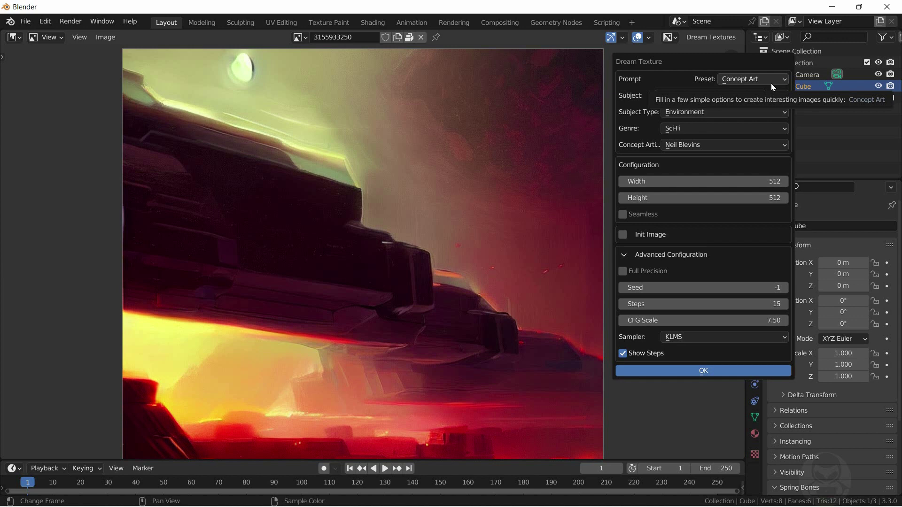
pyautogui.click(763, 182)
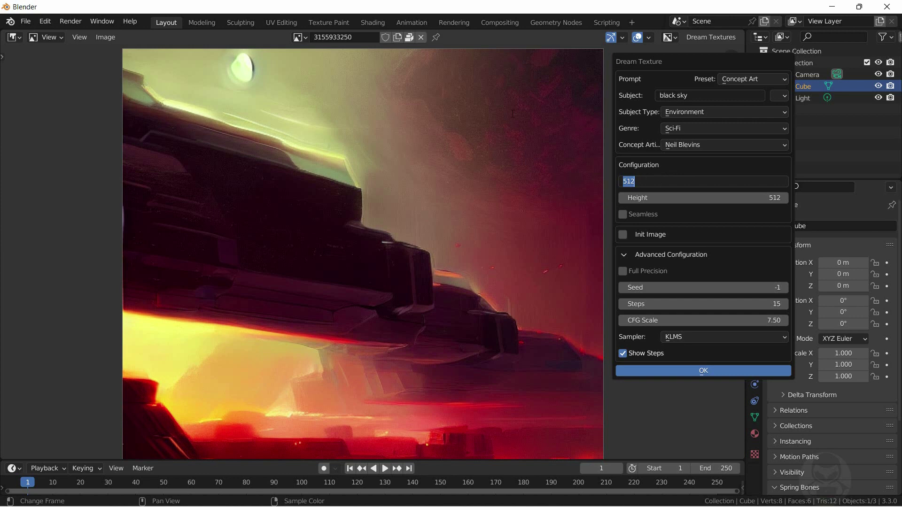
pyautogui.write('1')
pyautogui.write('025')
pyautogui.press('BackSpace')
pyautogui.write('4')
pyautogui.click(693, 199)
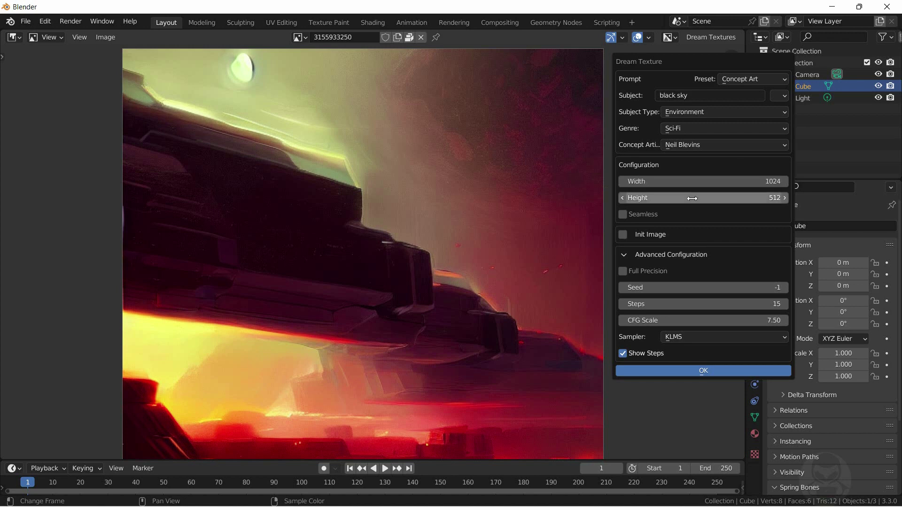
pyautogui.hotkey('ctrl', 'a')
pyautogui.write('1')
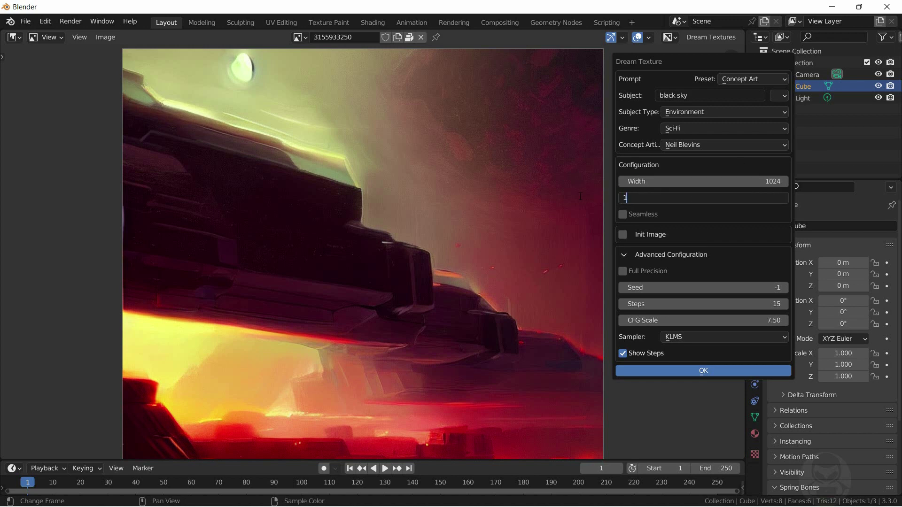
pyautogui.write('024')
# - Generate the 1024×1024 'black sky' texture over all 15 steps
pyautogui.click(686, 372)
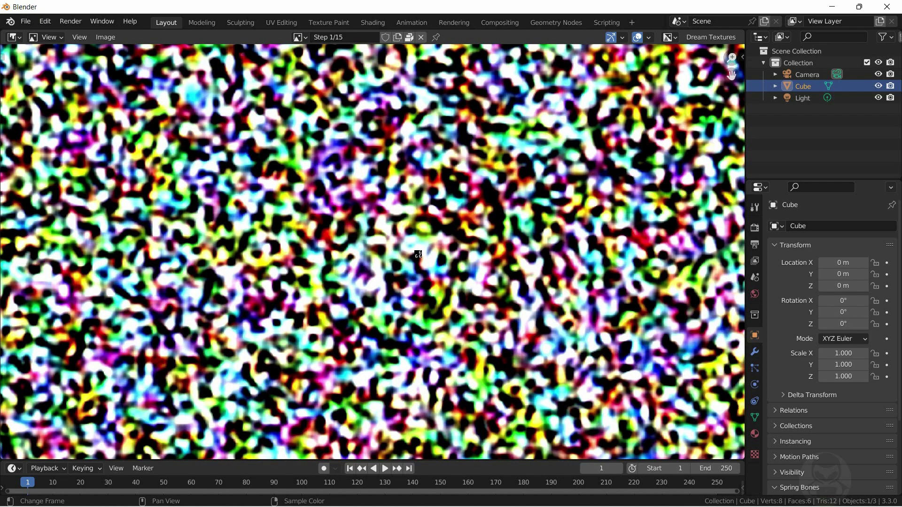
pyautogui.scroll(-2, 561, 165)
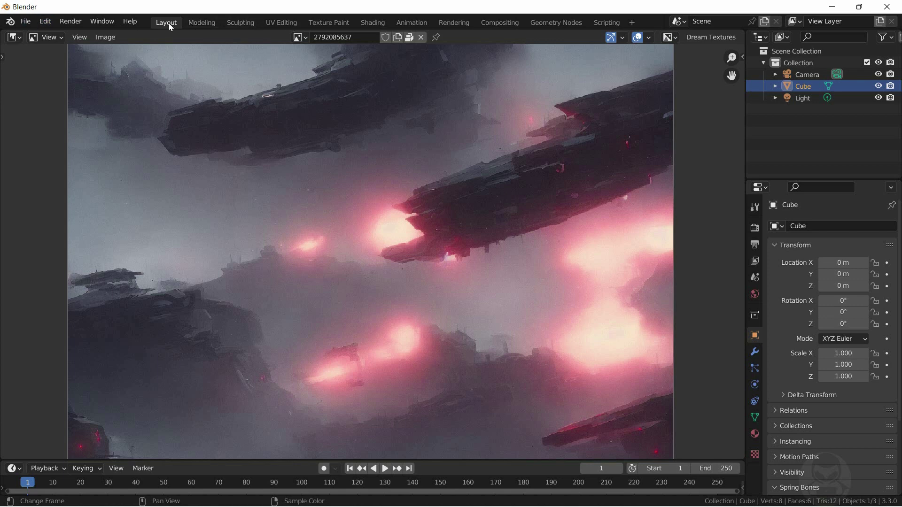
# - Switch the main area back to the 3D Viewport
pyautogui.click(43, 38)
pyautogui.click(14, 37)
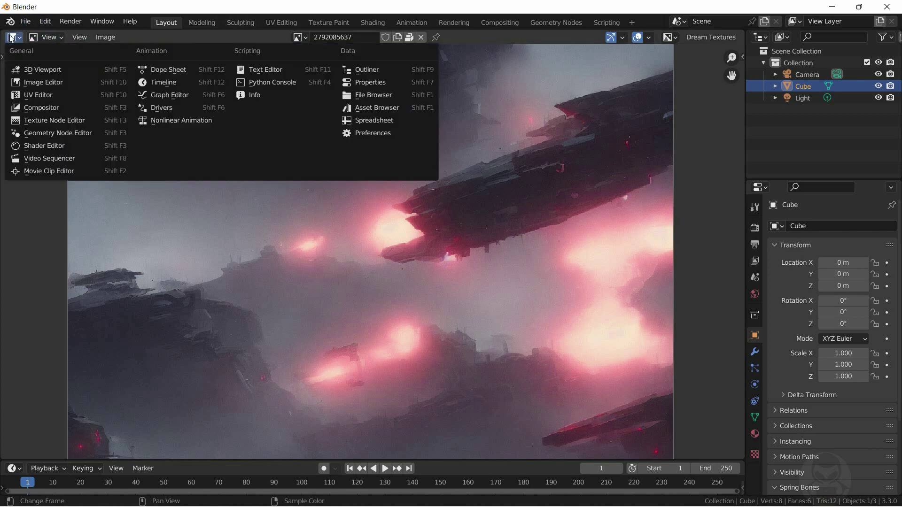
pyautogui.click(21, 68)
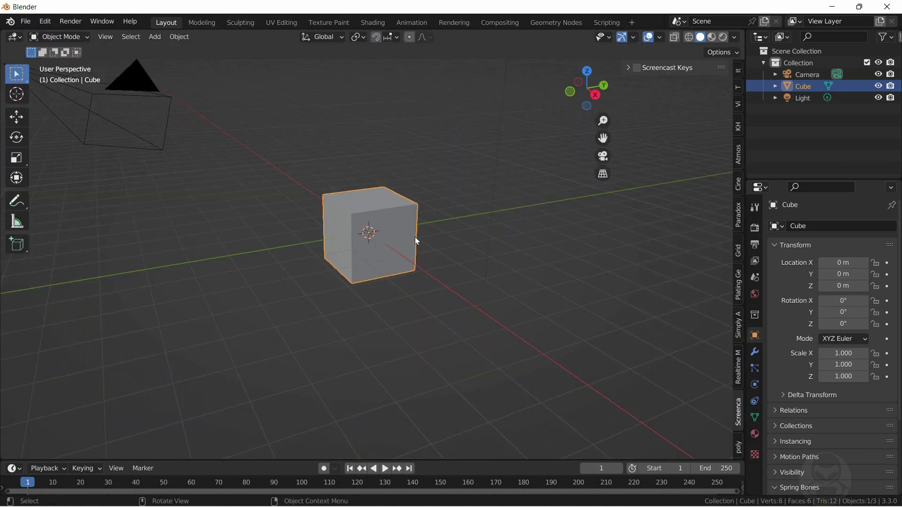
# - Replace the cube with a plane at the origin, scaled up to 3.973
pyautogui.press('Delete')
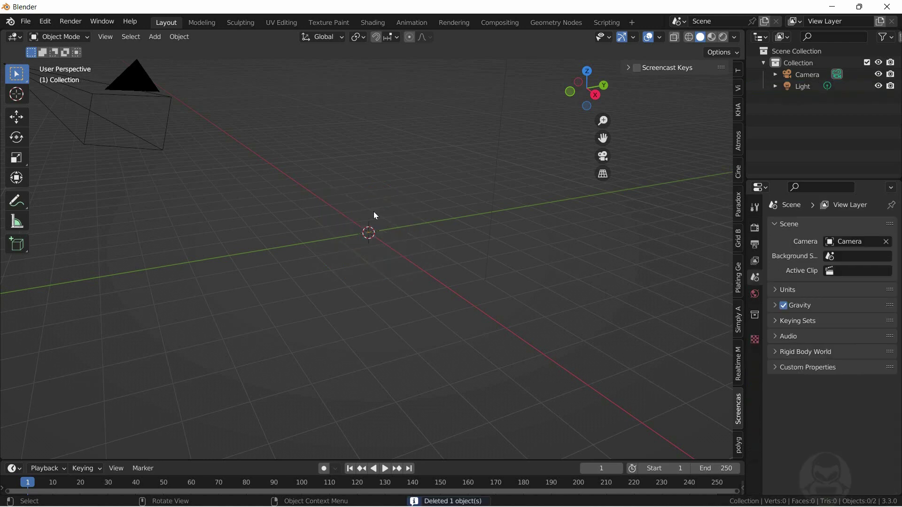
pyautogui.hotkey('shift', 'a')
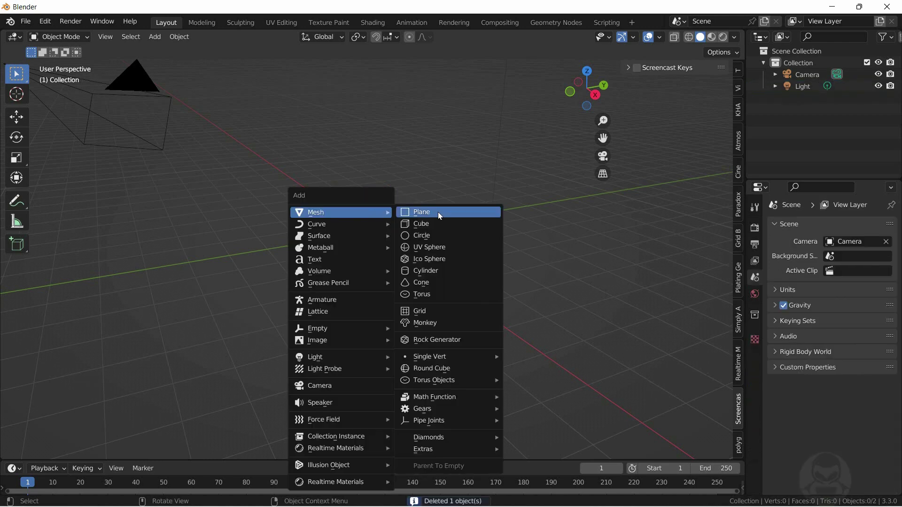
pyautogui.click(439, 215)
pyautogui.press('s')
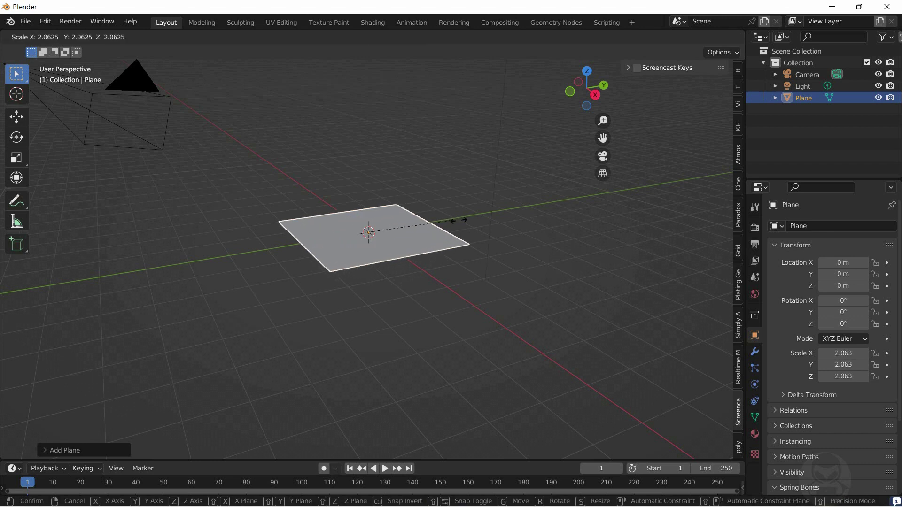
pyautogui.click(533, 224)
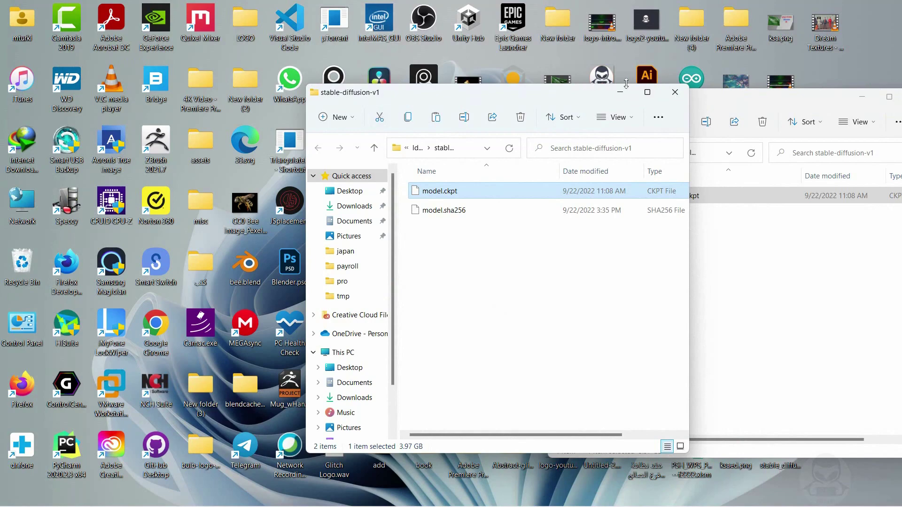
# - Close both stable-diffusion-v1 folder windows and launch Blender from the desktop shortcut
pyautogui.click(675, 92)
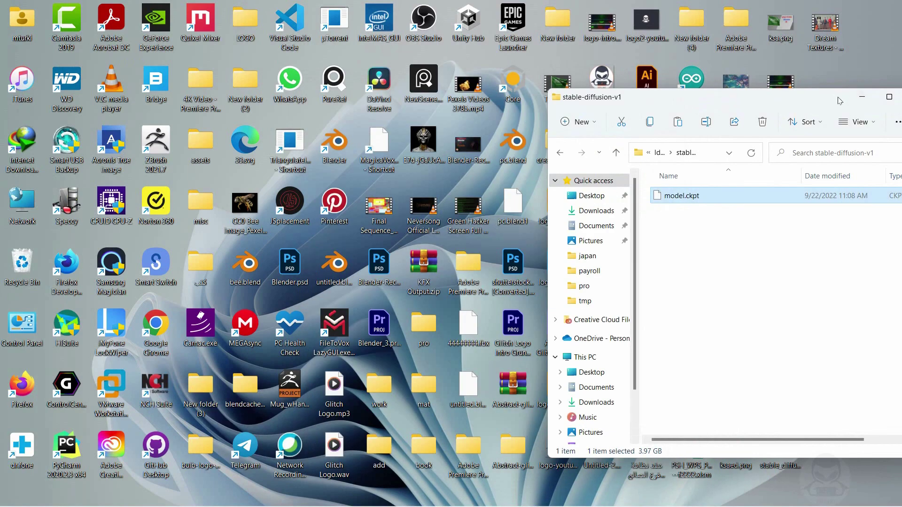
pyautogui.moveTo(839, 100); pyautogui.dragTo(688, 114)
pyautogui.click(785, 113)
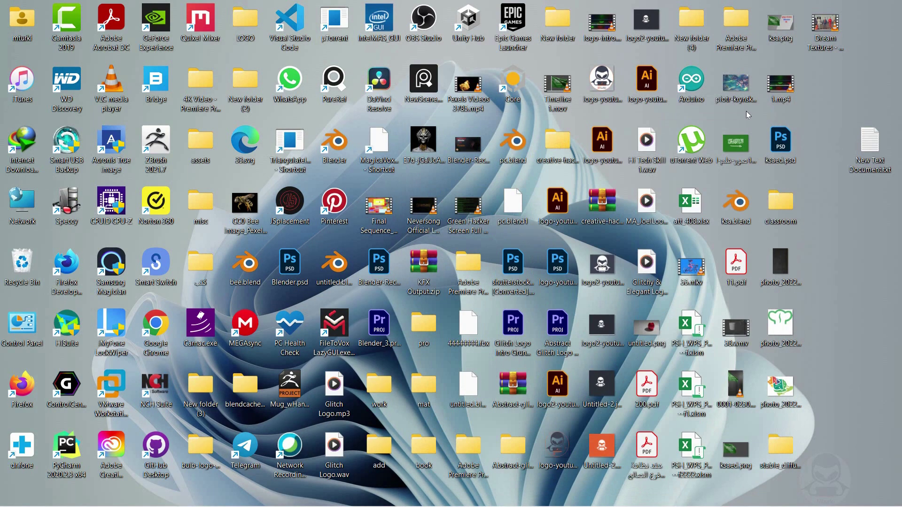
pyautogui.doubleClick(335, 142)
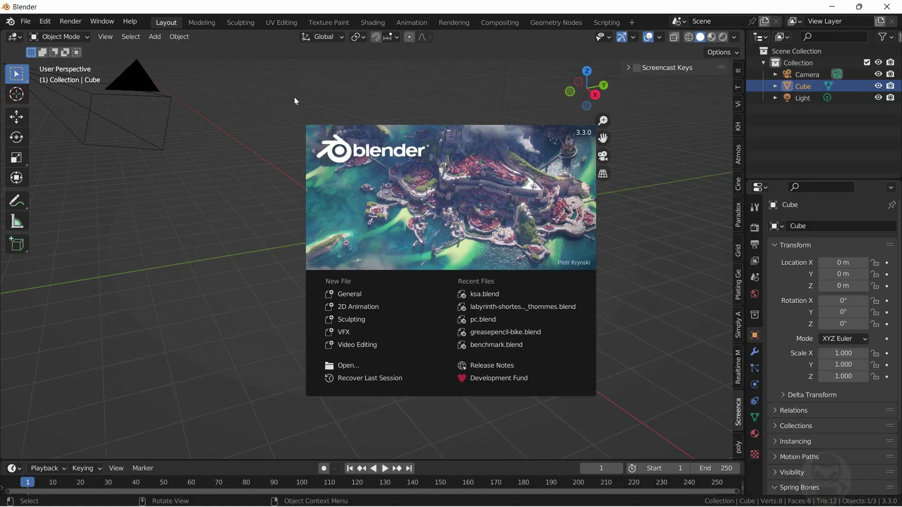
# - Dismiss the splash screen and switch the main area to the Image Editor
pyautogui.click(294, 97)
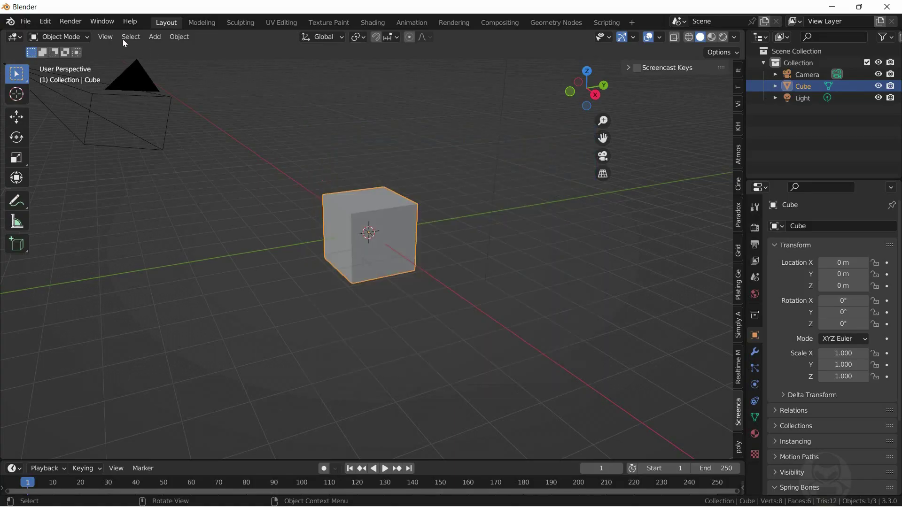
pyautogui.click(11, 38)
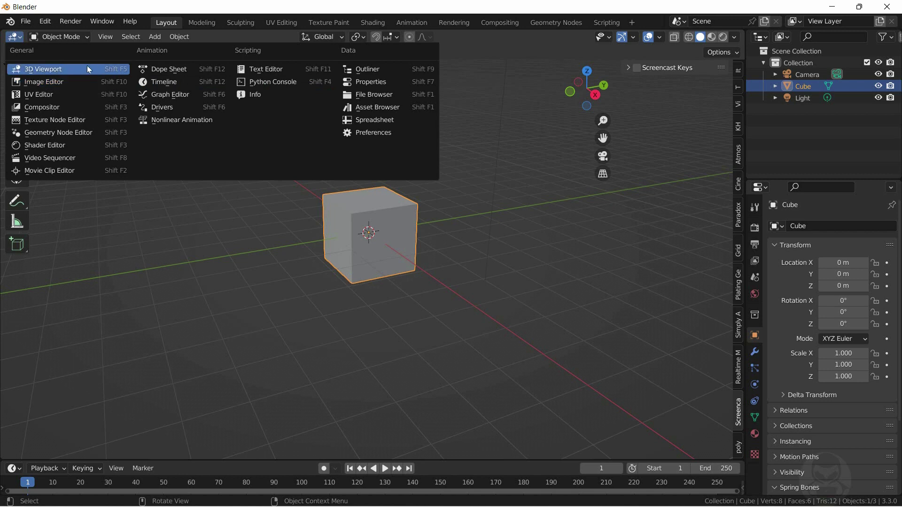
pyautogui.click(60, 73)
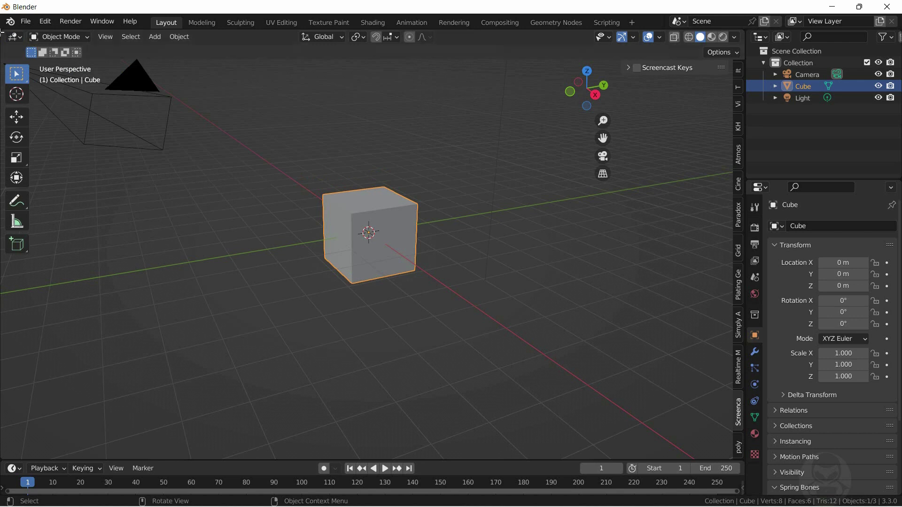
pyautogui.click(14, 37)
pyautogui.click(39, 82)
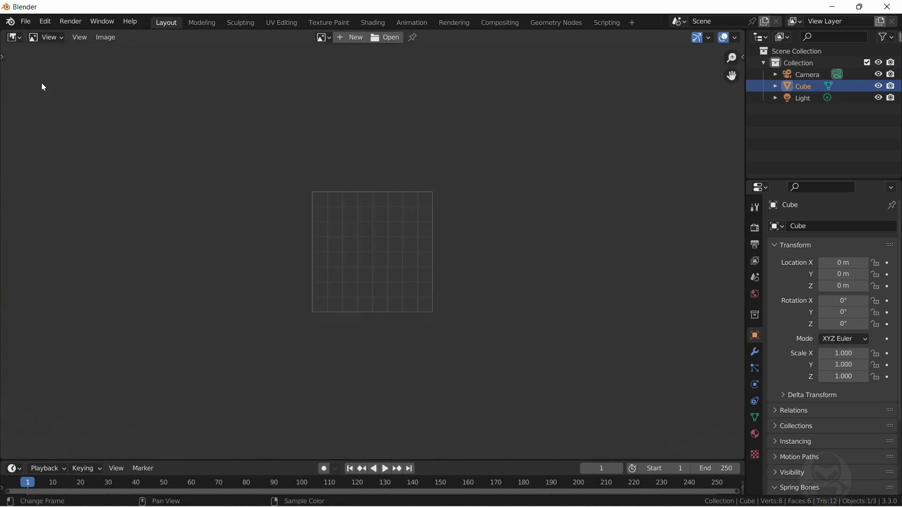
# - Zoom the image editor and open Preferences on the Add-ons section
pyautogui.scroll(3, 511, 159)
pyautogui.scroll(-1, 511, 159)
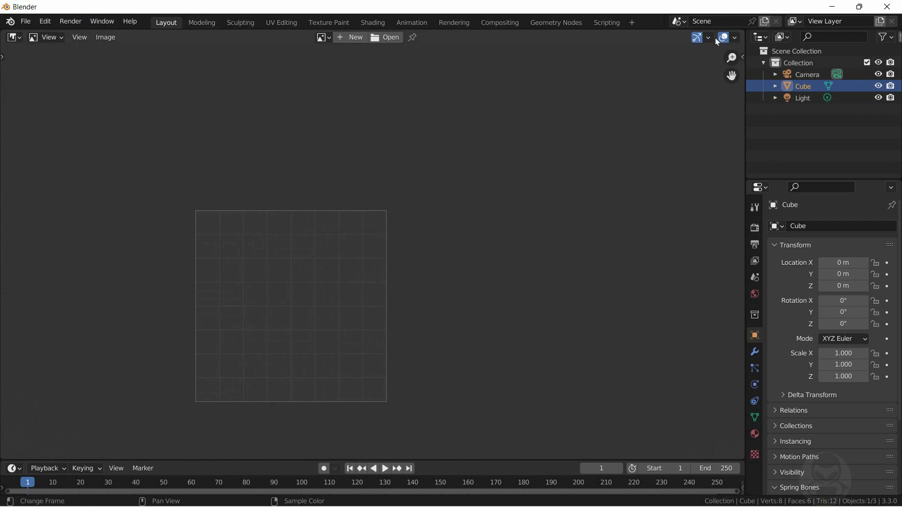
pyautogui.click(94, 21)
pyautogui.moveTo(44, 21)
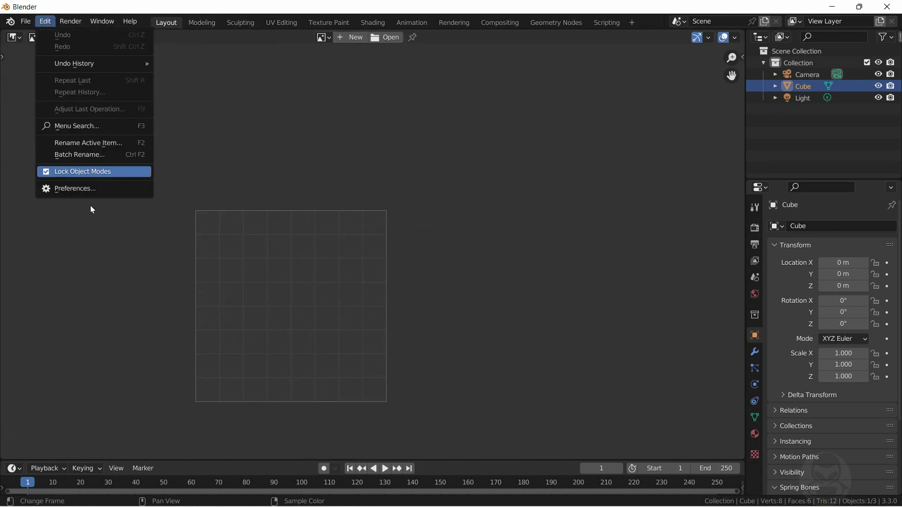
pyautogui.click(95, 188)
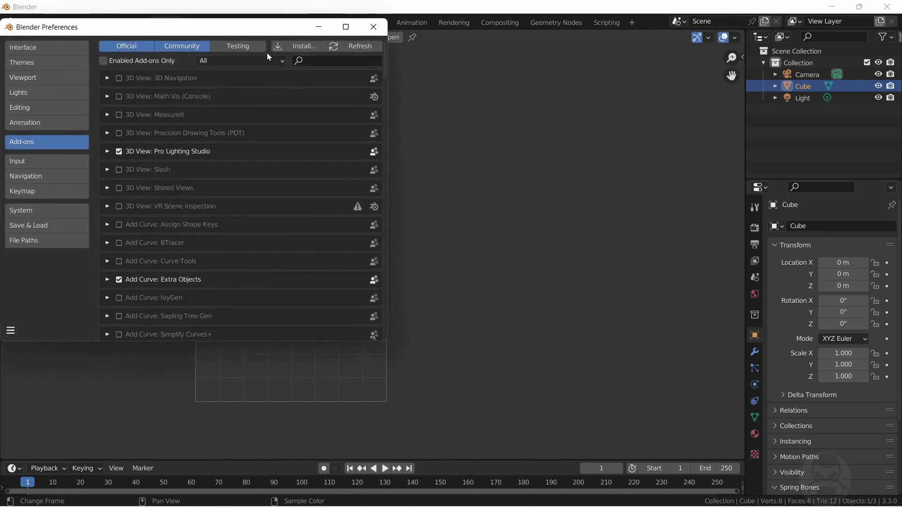
# - Enable the Node: Dream Textures add-on and save the preferences
pyautogui.click(339, 62)
pyautogui.write('dre')
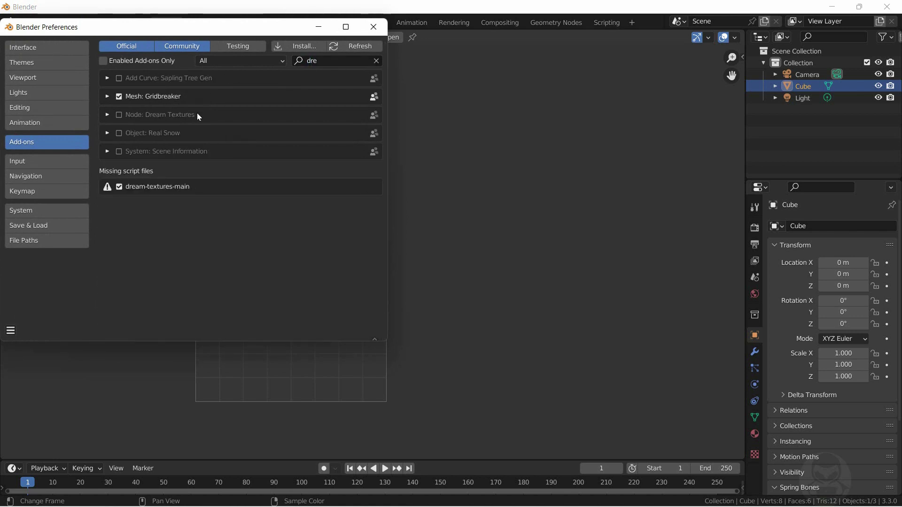
pyautogui.click(118, 115)
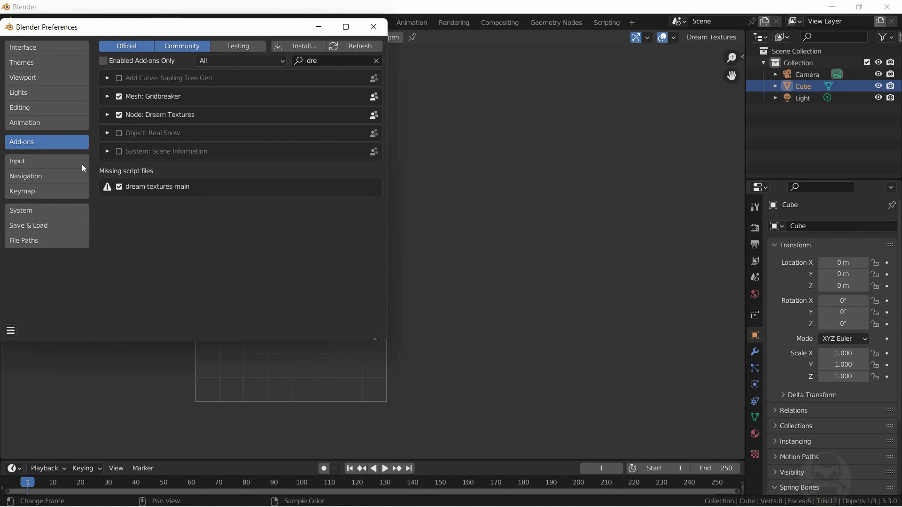
pyautogui.click(27, 225)
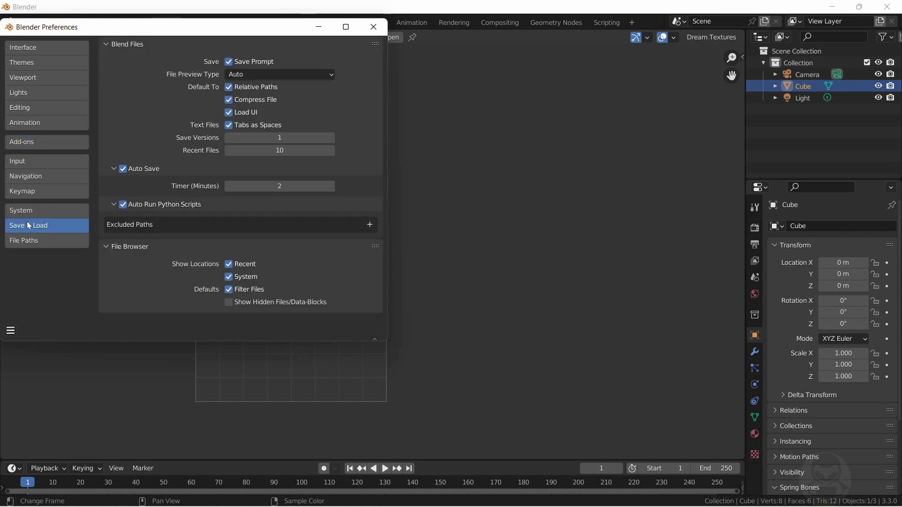
pyautogui.click(12, 331)
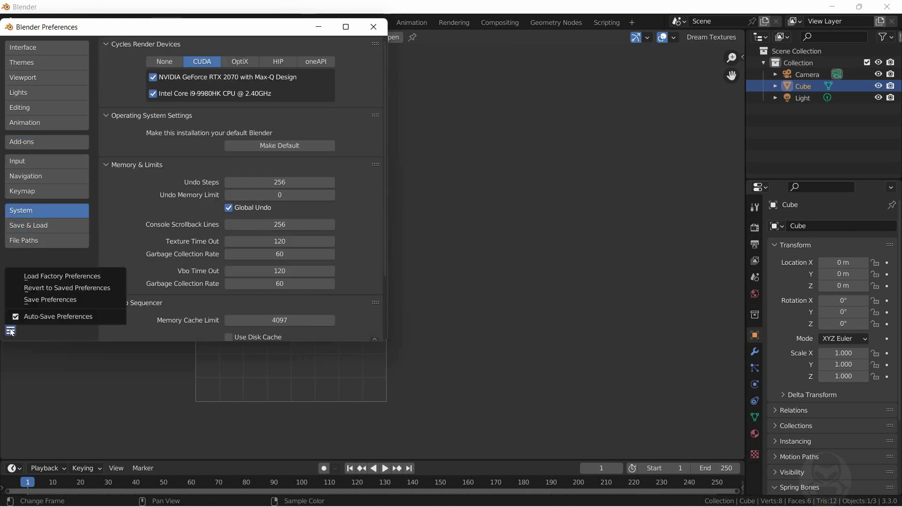
pyautogui.click(67, 300)
pyautogui.click(374, 27)
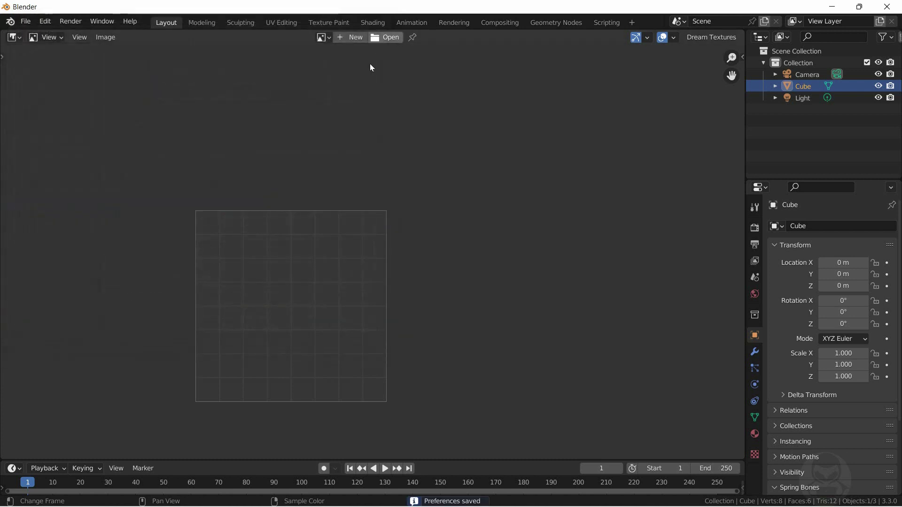
# - Restart Blender and dismiss the splash screen
pyautogui.click(886, 7)
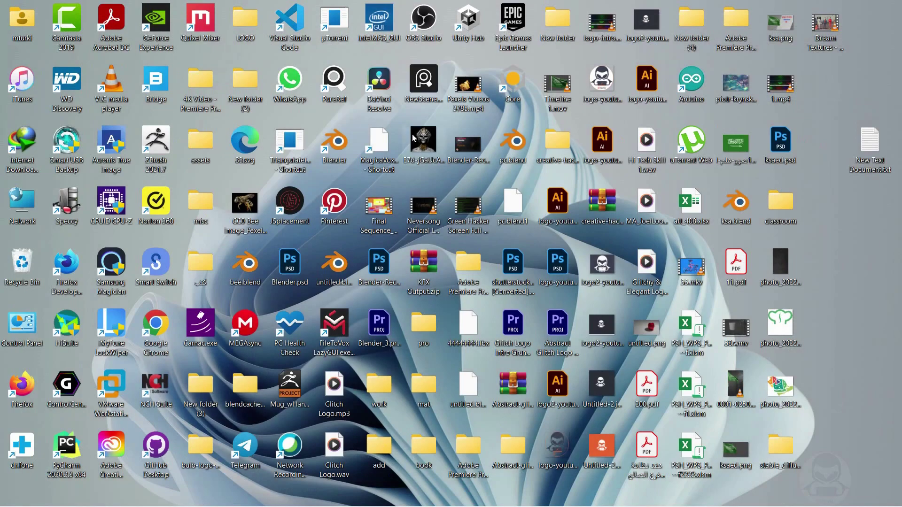
pyautogui.doubleClick(349, 134)
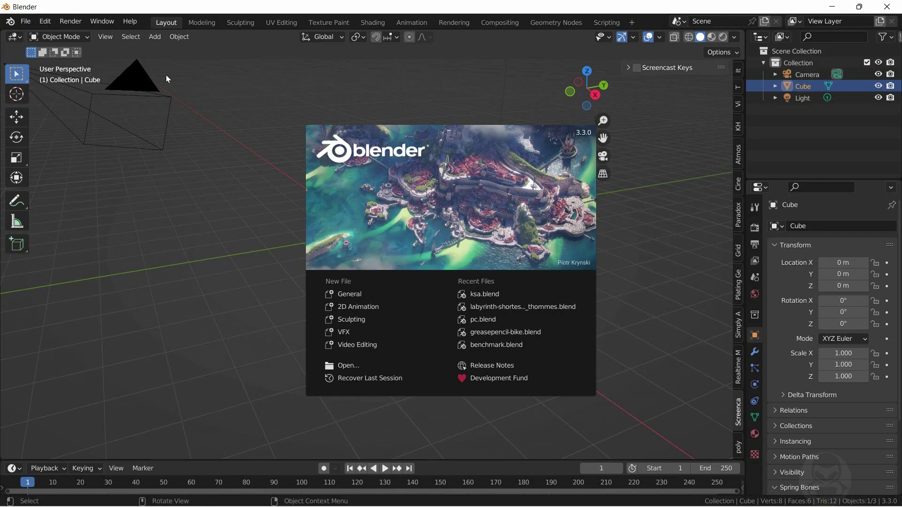
pyautogui.click(112, 64)
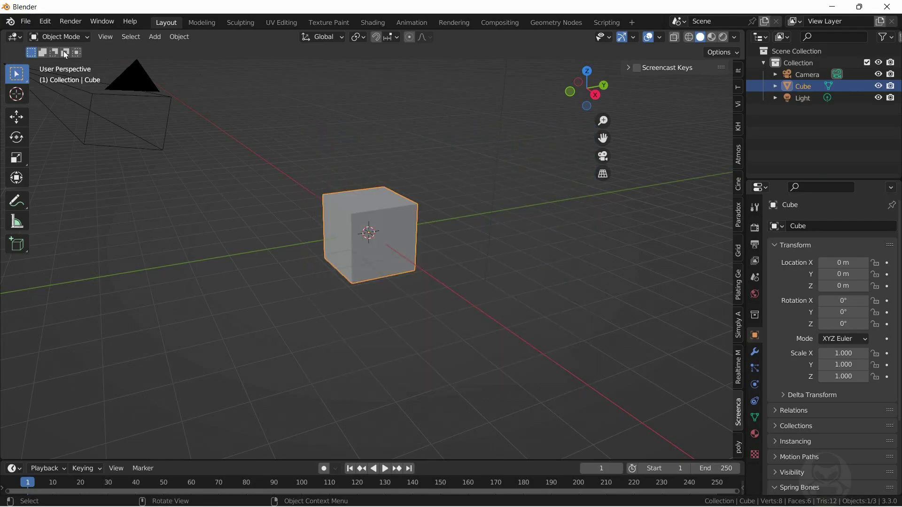
# - Switch the area to Image Editor and generate a Dream Texture with a stone subject
pyautogui.click(21, 36)
pyautogui.click(54, 83)
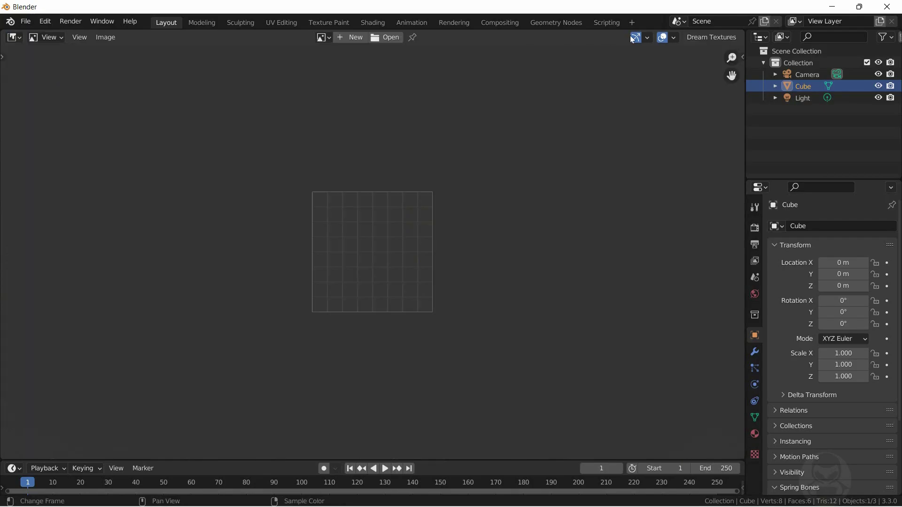
pyautogui.click(703, 41)
pyautogui.click(709, 38)
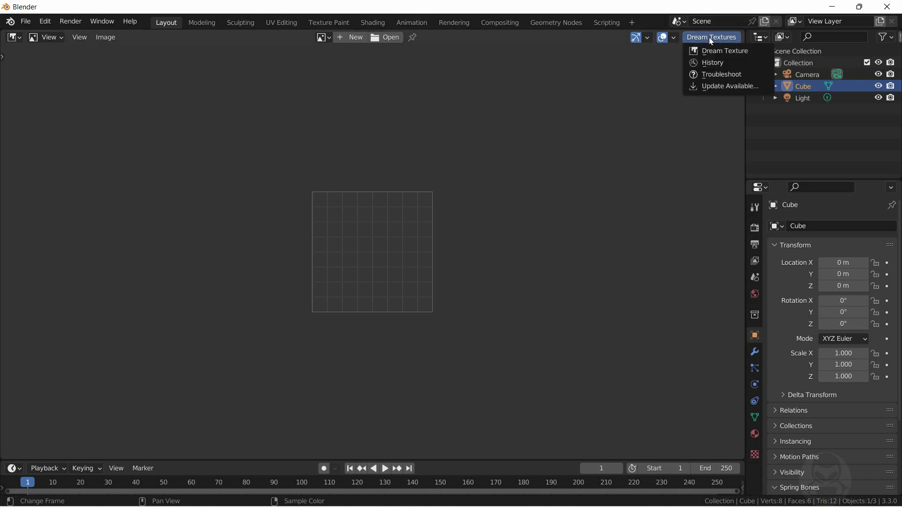
pyautogui.click(707, 50)
pyautogui.click(706, 86)
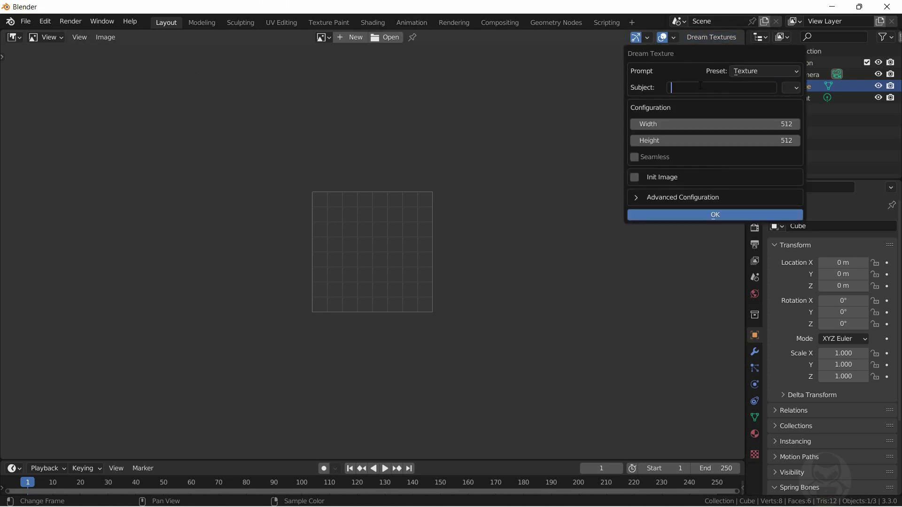
pyautogui.write('ston')
pyautogui.click(706, 215)
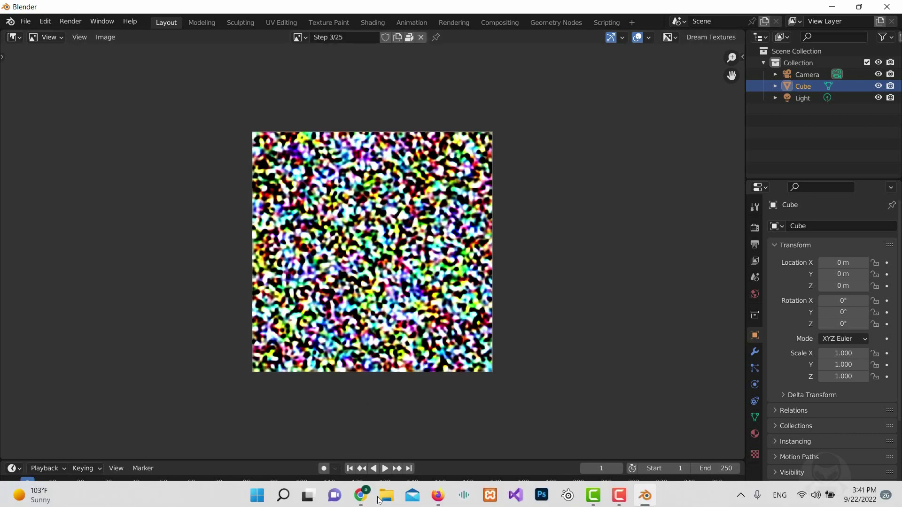
pyautogui.click(361, 495)
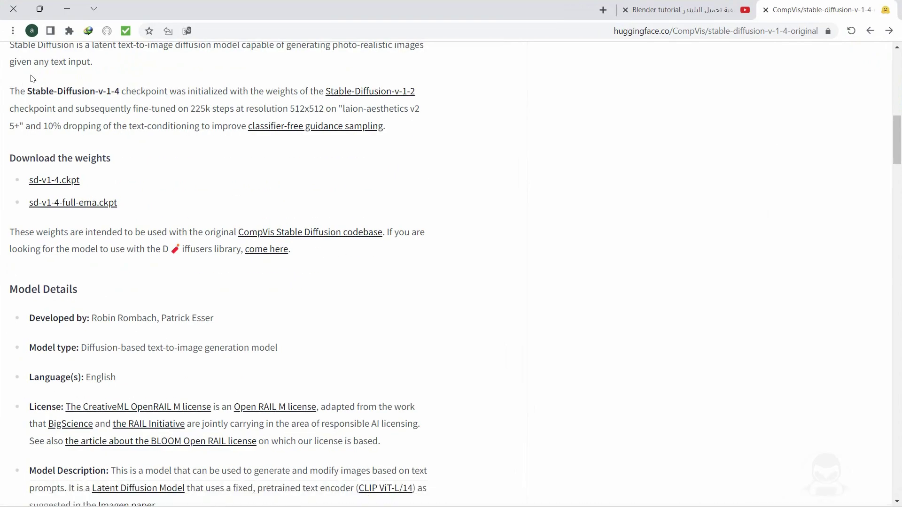
# - Go forward to the dream-textures v0.0.5 release page and scroll to its Assets
pyautogui.click(888, 33)
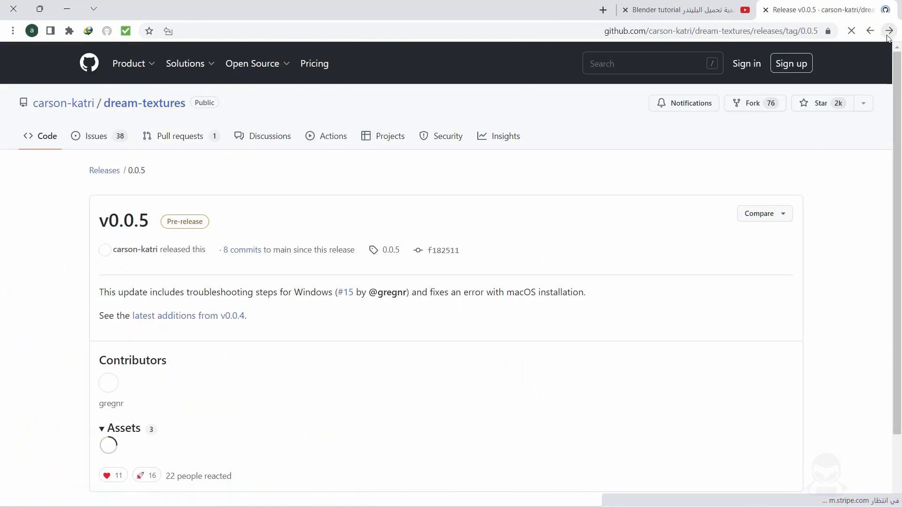
pyautogui.scroll(-3, 401, 271)
pyautogui.scroll(-2, 416, 271)
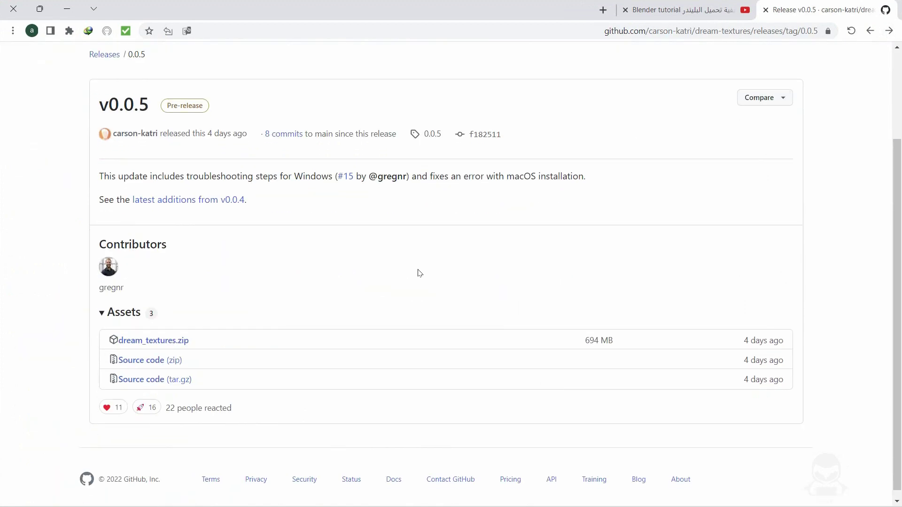
pyautogui.doubleClick(767, 334)
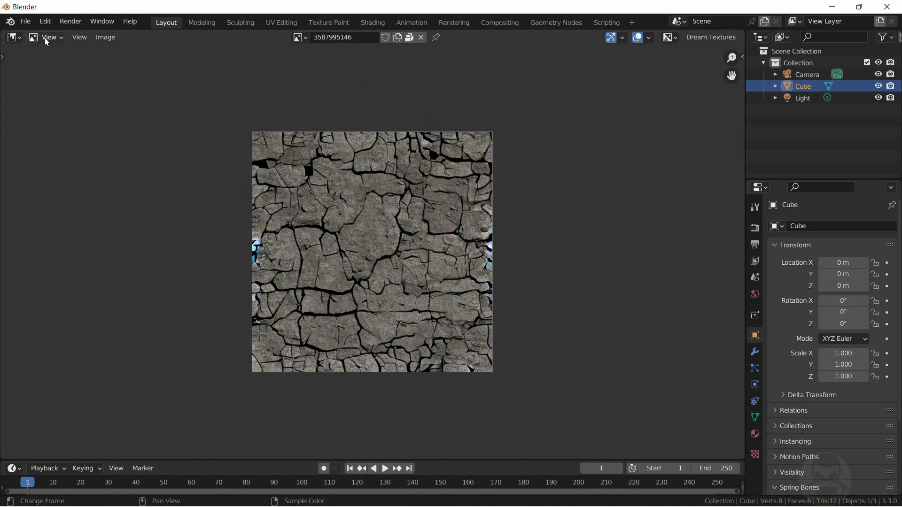
# - Restore the 3D Viewport and replace the cube with a plane scaled to 3.133
pyautogui.click(15, 39)
pyautogui.click(37, 70)
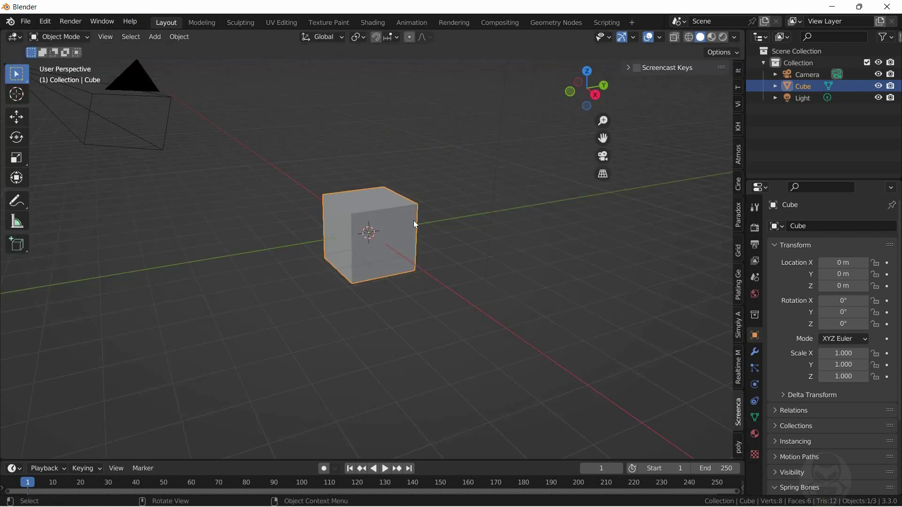
pyautogui.press('Delete')
pyautogui.hotkey('shift', 'a')
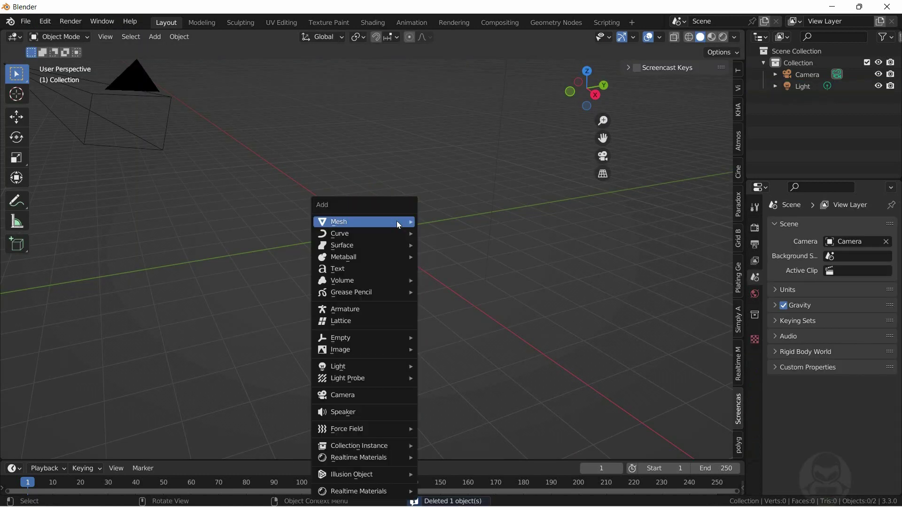
pyautogui.moveTo(364, 221)
pyautogui.click(442, 221)
pyautogui.press('s')
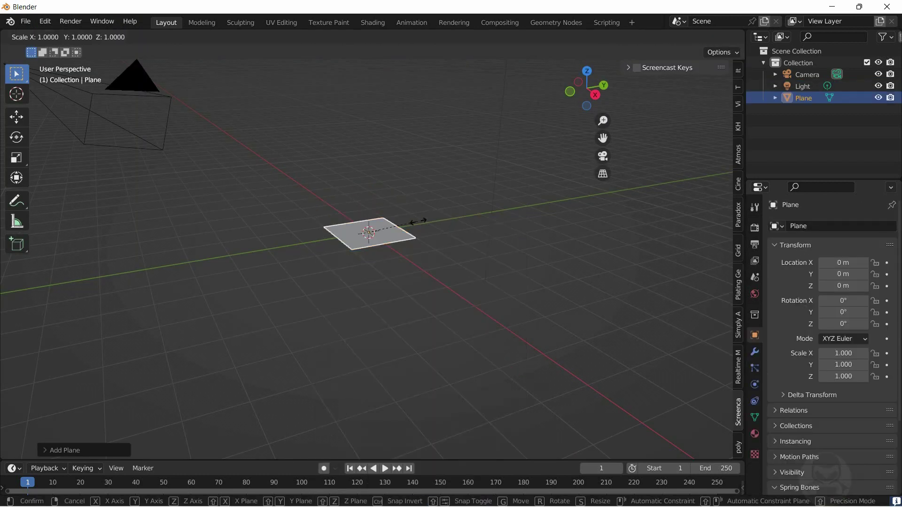
pyautogui.click(521, 202)
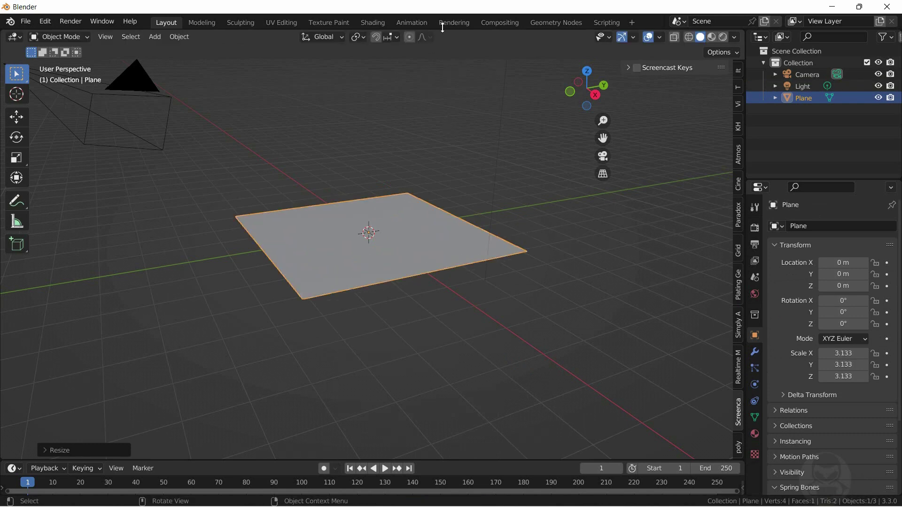
# - Give the plane a new material with an Image Texture node feeding Base Color
pyautogui.click(372, 24)
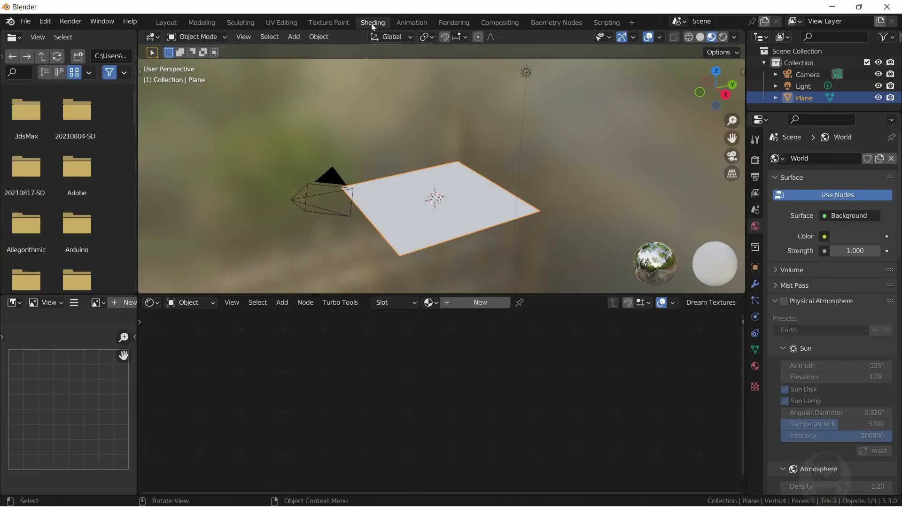
pyautogui.click(477, 304)
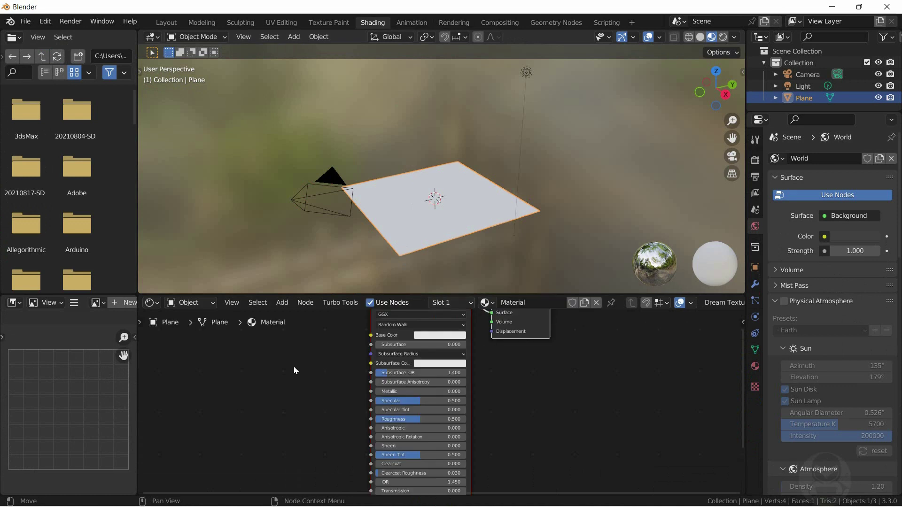
pyautogui.scroll(-1, 294, 370)
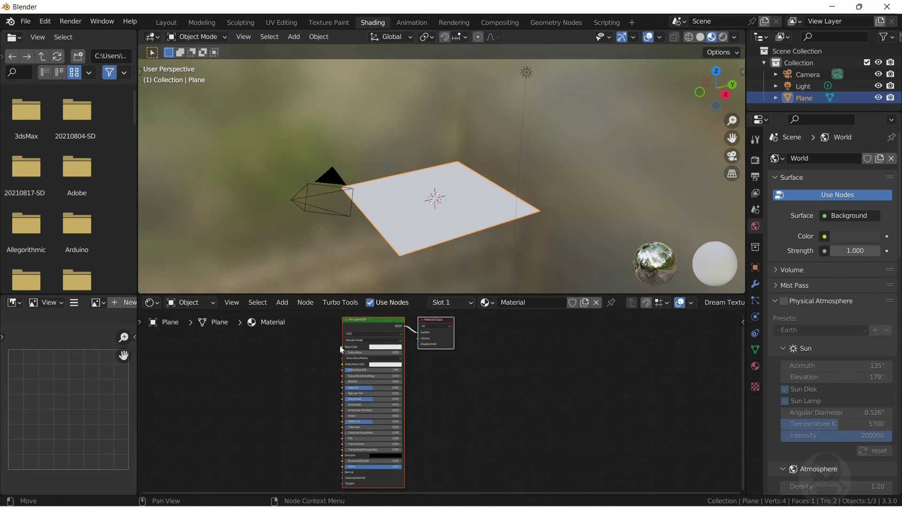
pyautogui.press('F3')
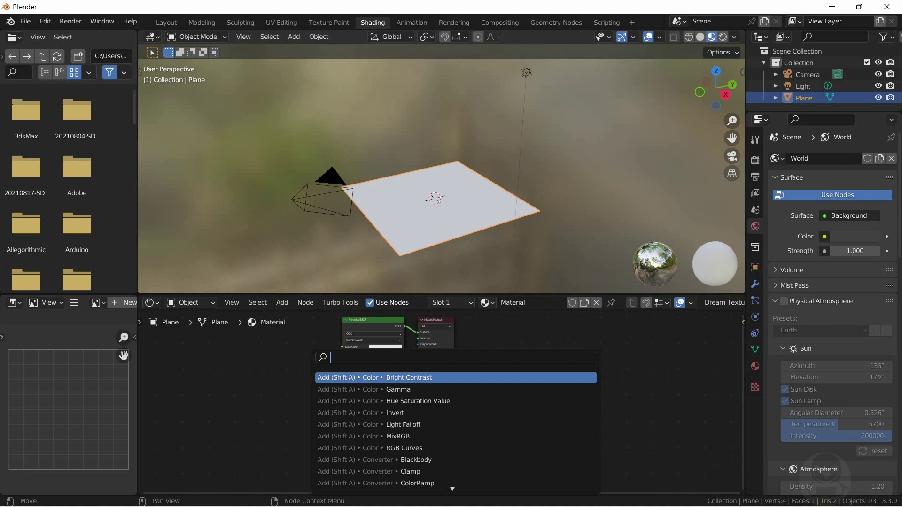
pyautogui.write('im')
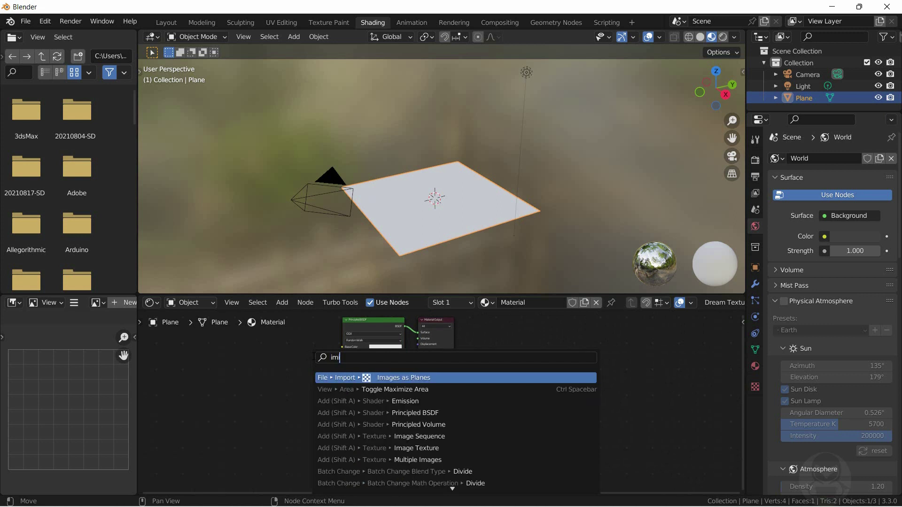
pyautogui.write('ig')
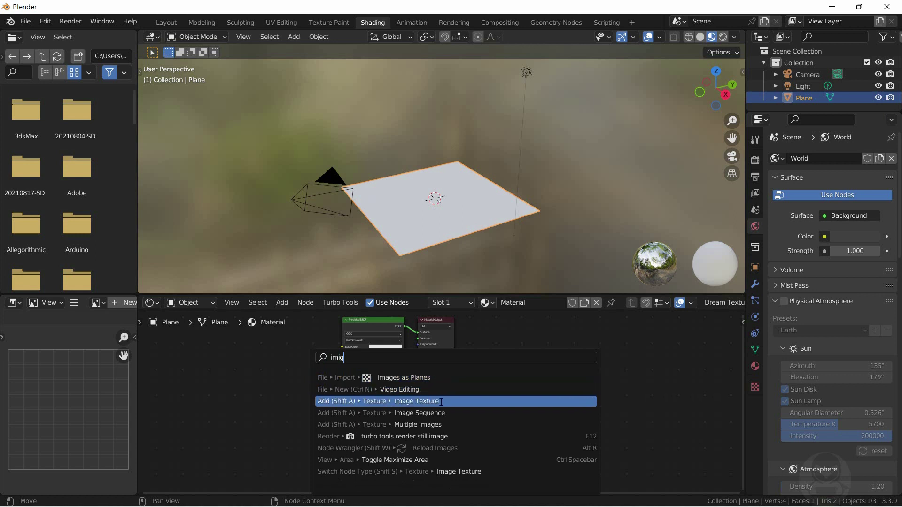
pyautogui.click(441, 402)
pyautogui.click(330, 352)
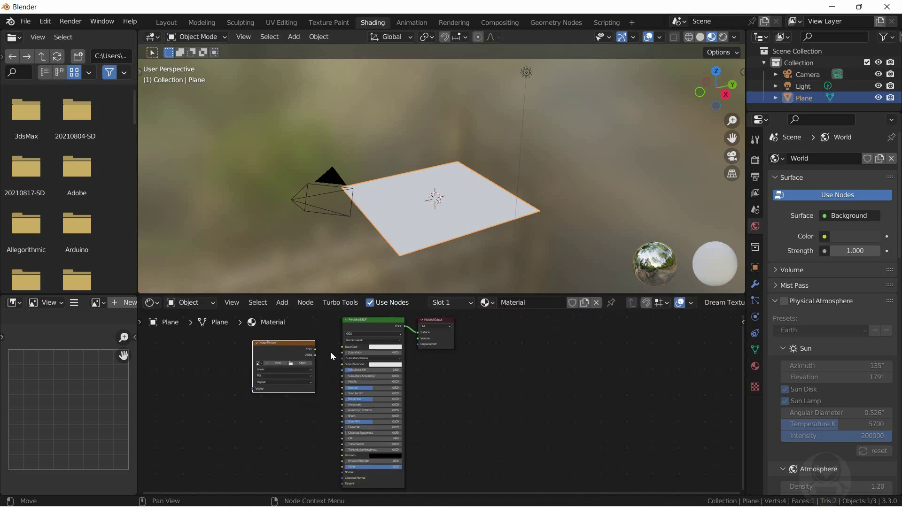
pyautogui.scroll(2, 331, 353)
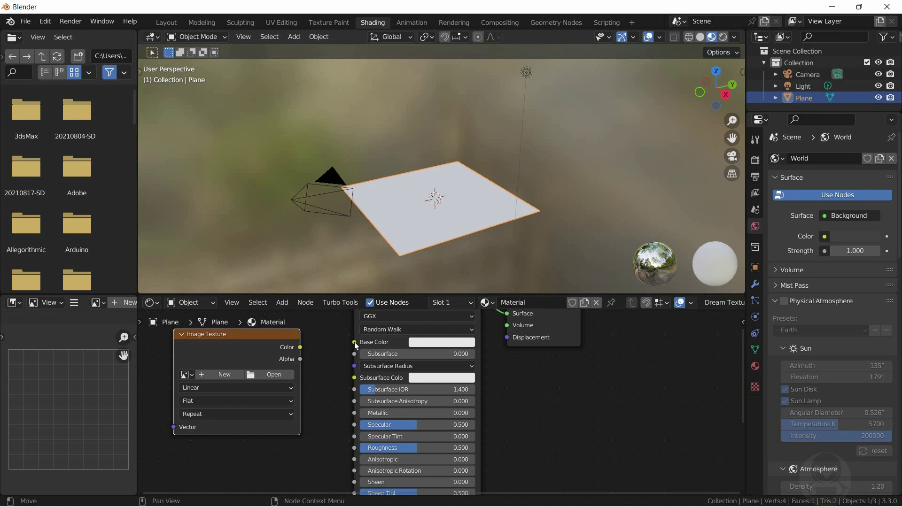
pyautogui.moveTo(356, 346); pyautogui.dragTo(299, 347)
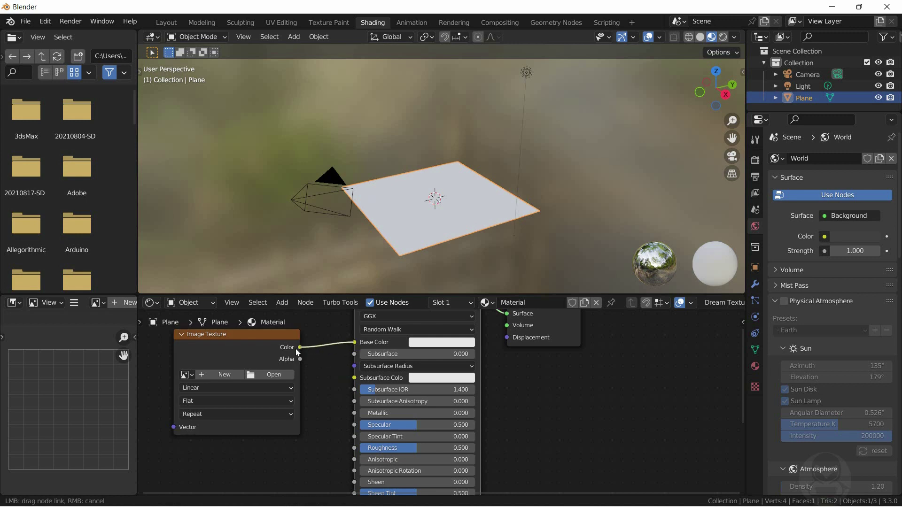
pyautogui.click(277, 376)
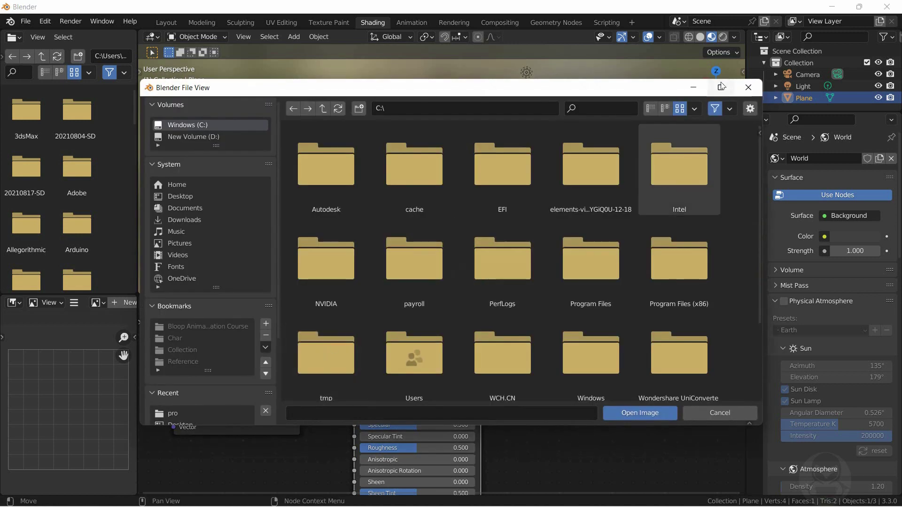
pyautogui.click(748, 87)
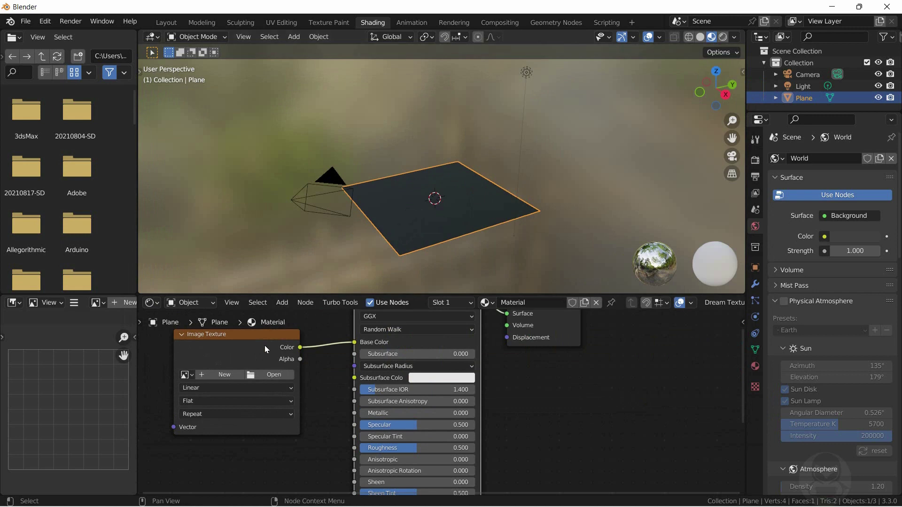
pyautogui.click(186, 376)
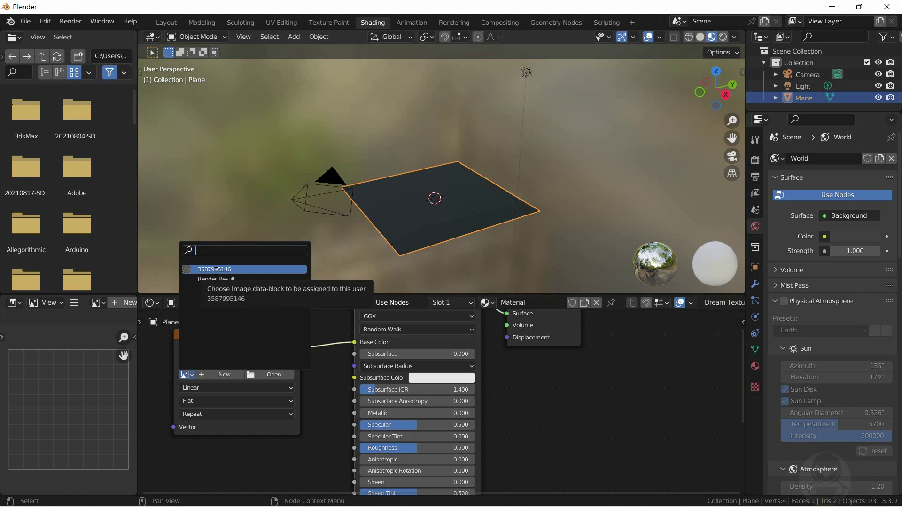
pyautogui.click(171, 358)
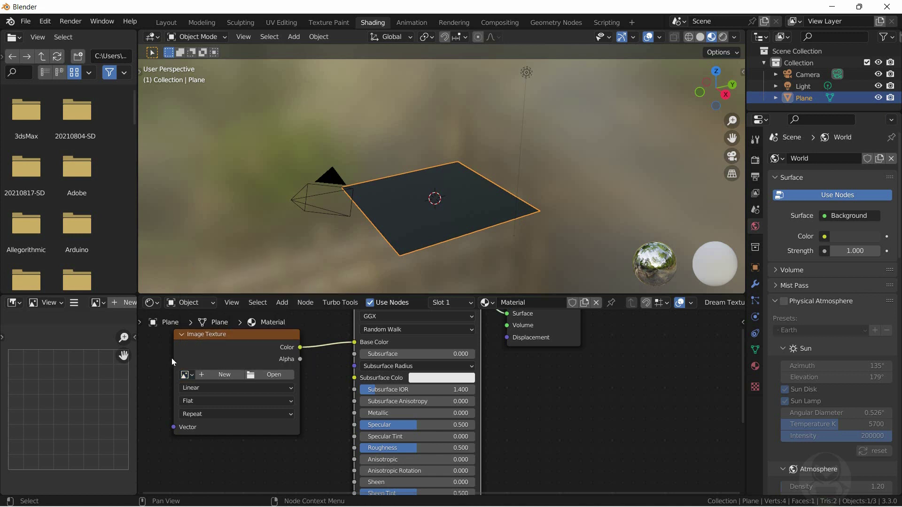
pyautogui.click(187, 374)
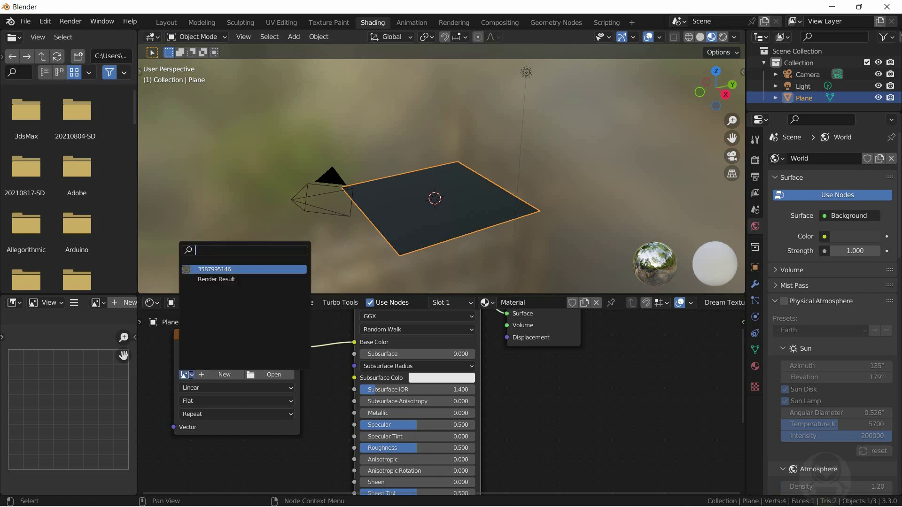
pyautogui.click(222, 270)
pyautogui.moveTo(468, 207); pyautogui.dragTo(489, 214, button='middle')
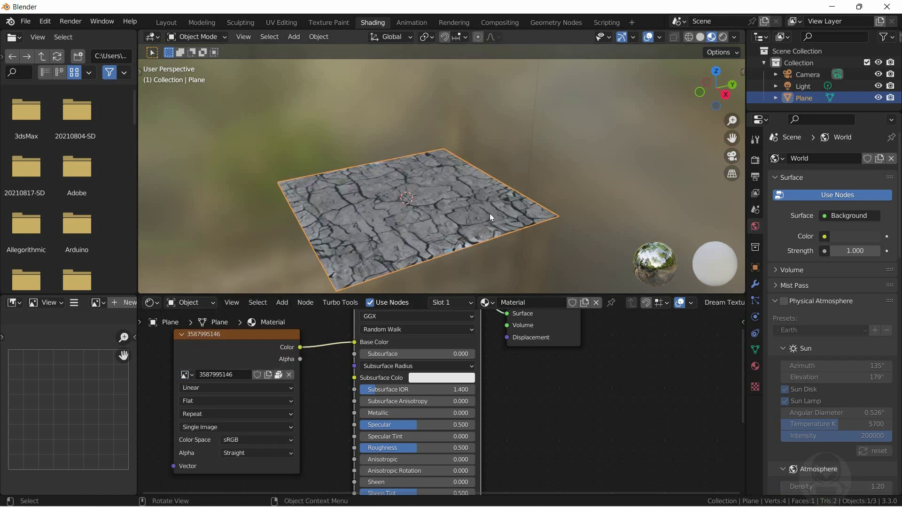
pyautogui.click(168, 24)
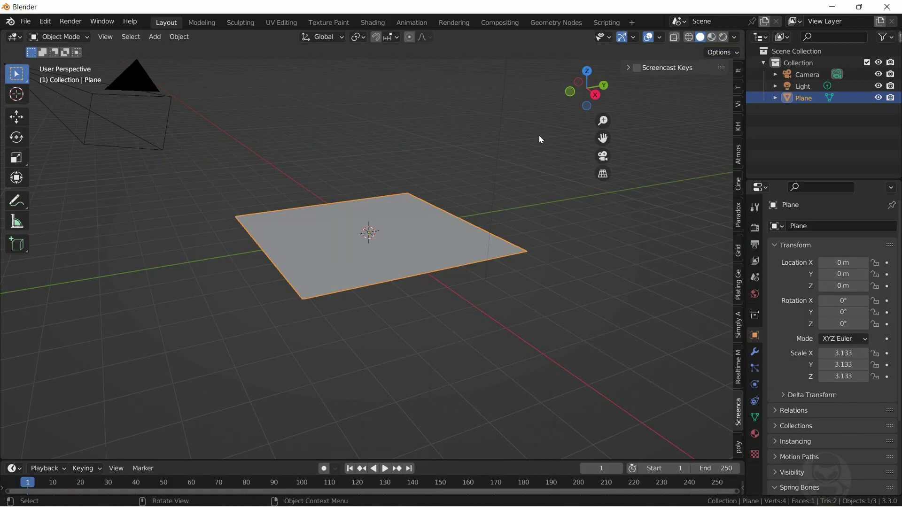
# - Switch to Material Preview shading and orbit and zoom to view the textured plane
pyautogui.click(722, 38)
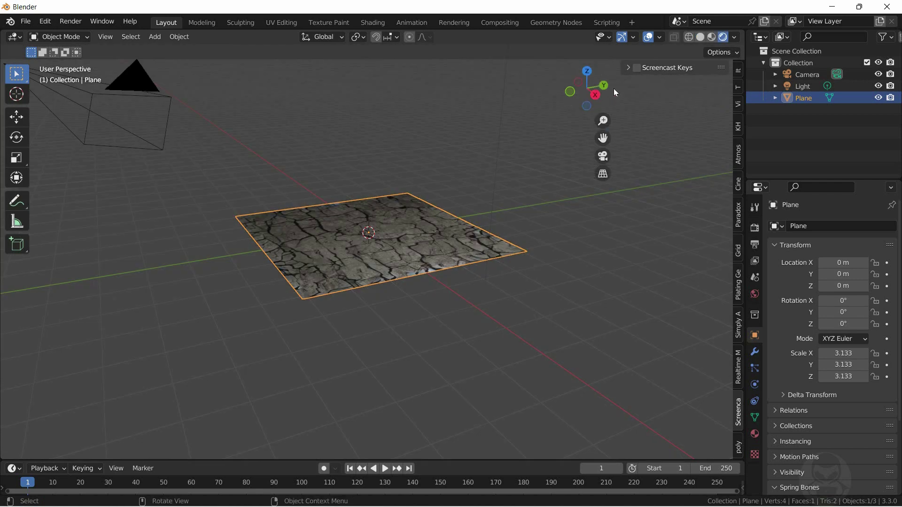
pyautogui.moveTo(606, 86)
pyautogui.mouseDown()
pyautogui.moveTo(542, 336)
pyautogui.moveTo(460, 326)
pyautogui.moveTo(465, 282)
pyautogui.mouseUp()
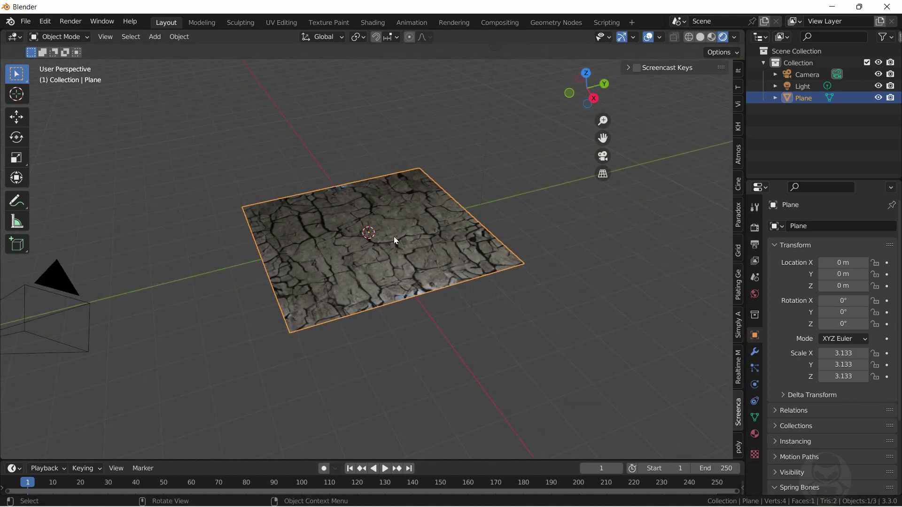
pyautogui.scroll(2, 393, 235)
pyautogui.scroll(2, 393, 236)
pyautogui.scroll(-3, 394, 236)
pyautogui.scroll(-1, 393, 236)
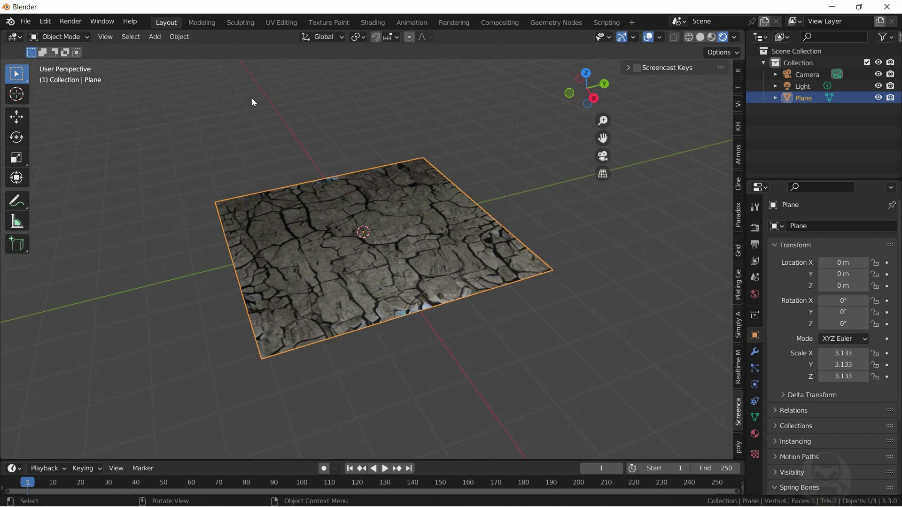
pyautogui.click(14, 37)
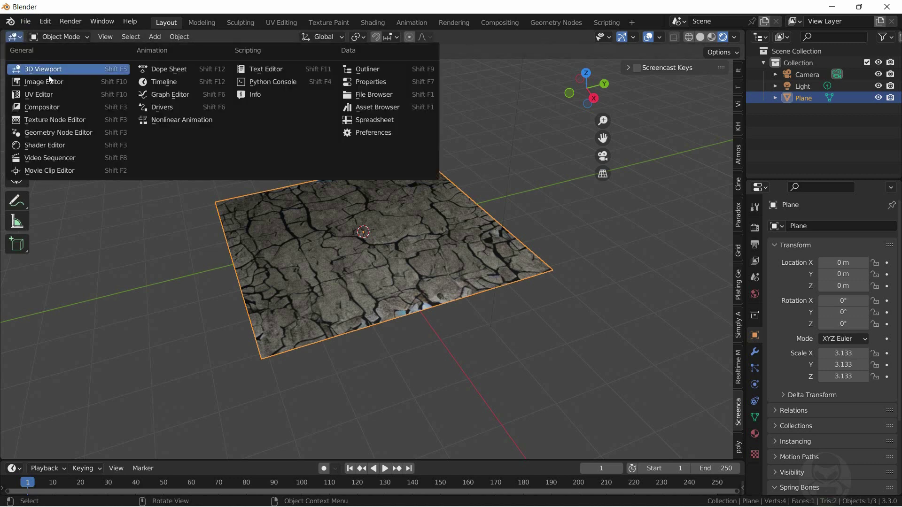
pyautogui.click(65, 82)
pyautogui.click(709, 38)
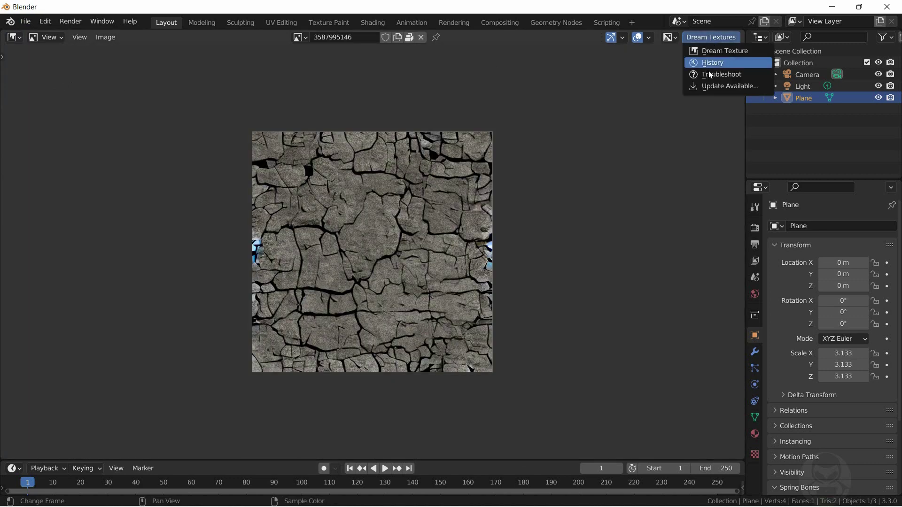
pyautogui.click(718, 50)
pyautogui.click(704, 93)
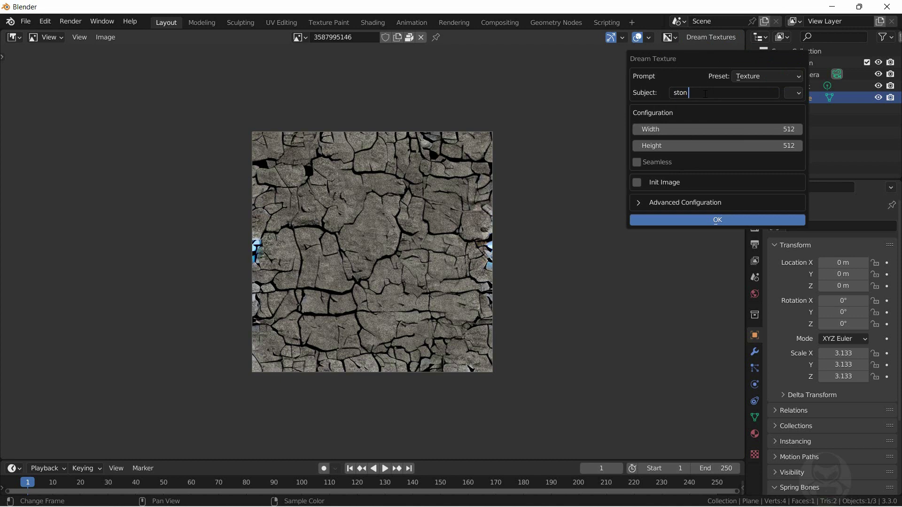
pyautogui.write('wight')
pyautogui.click(704, 221)
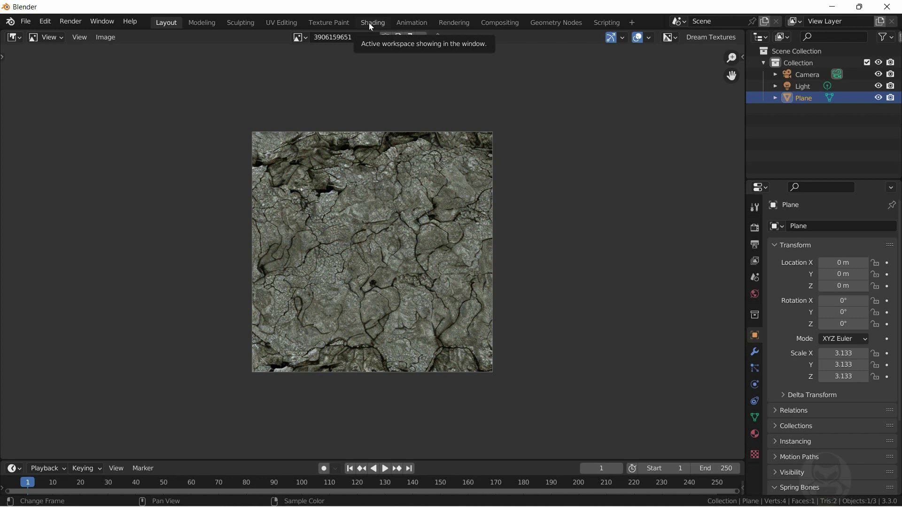
pyautogui.click(367, 23)
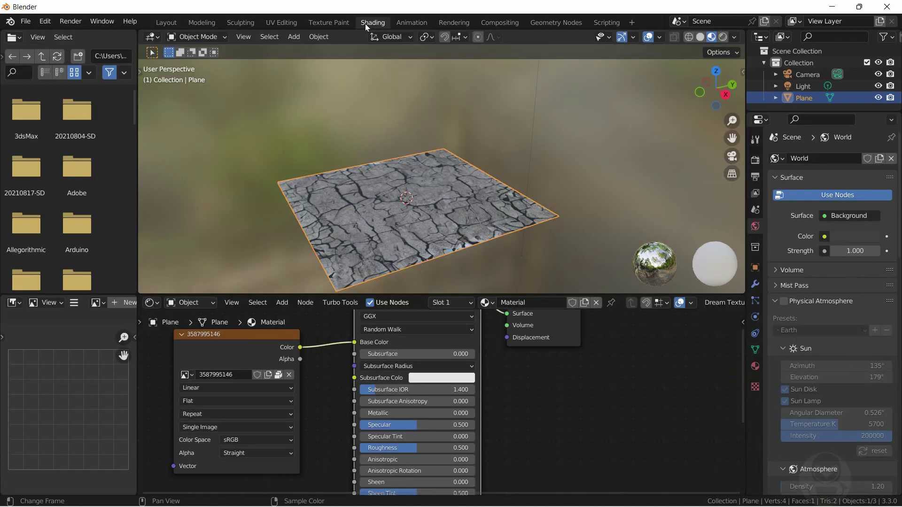
pyautogui.click(186, 374)
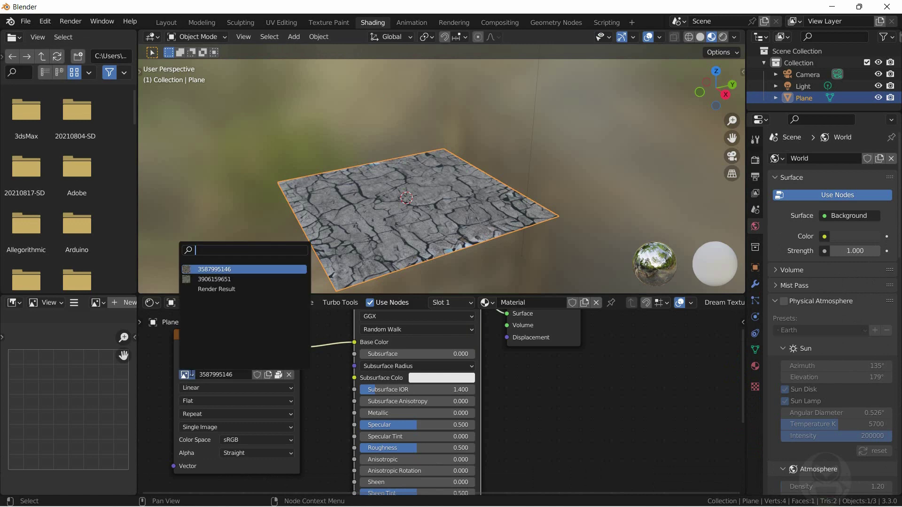
pyautogui.click(230, 279)
pyautogui.scroll(1, 385, 228)
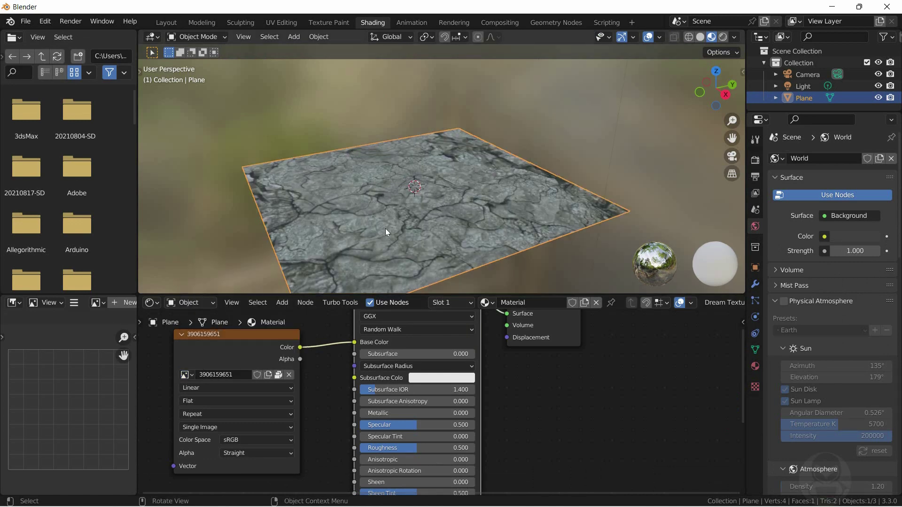
pyautogui.click(186, 374)
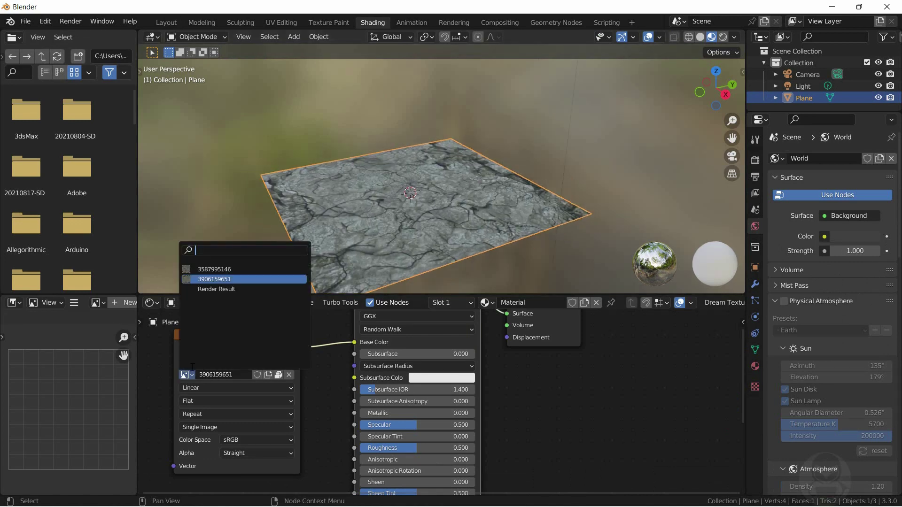
pyautogui.click(214, 269)
pyautogui.click(186, 375)
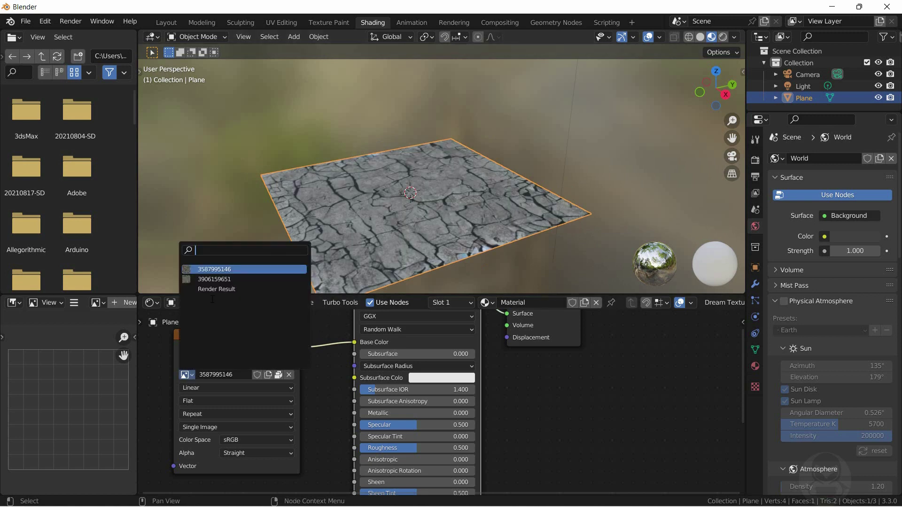
pyautogui.click(221, 280)
pyautogui.click(168, 26)
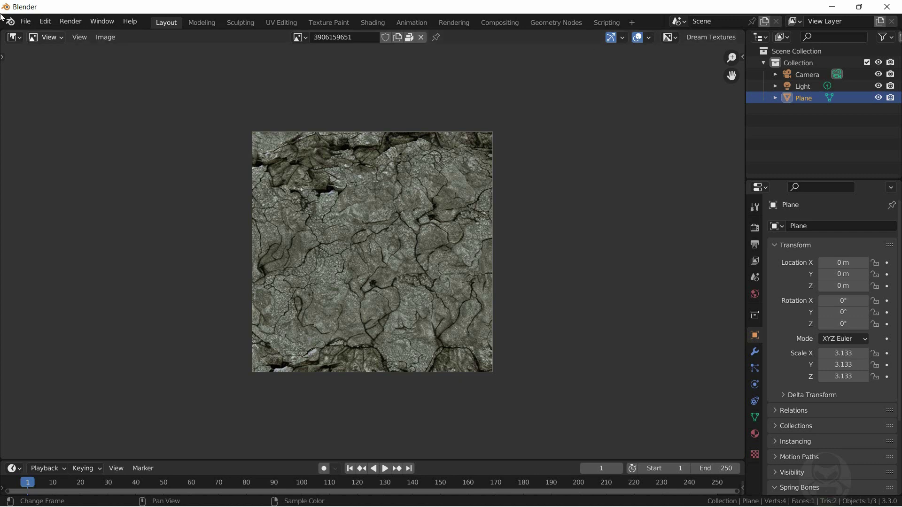
# - Show the Node: Dream Textures add-on (version 0.0.5) and its setup status, filtering Add-ons by 'dre'
pyautogui.click(45, 21)
pyautogui.click(87, 188)
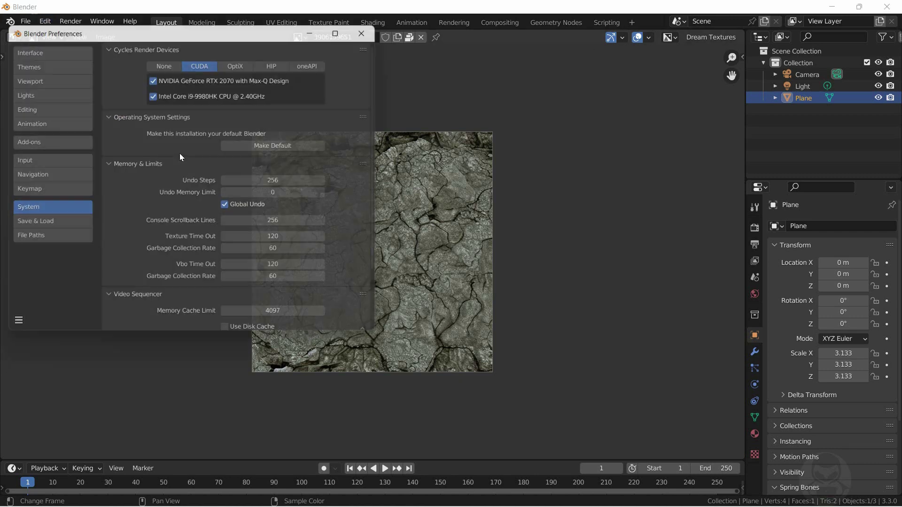
pyautogui.click(45, 142)
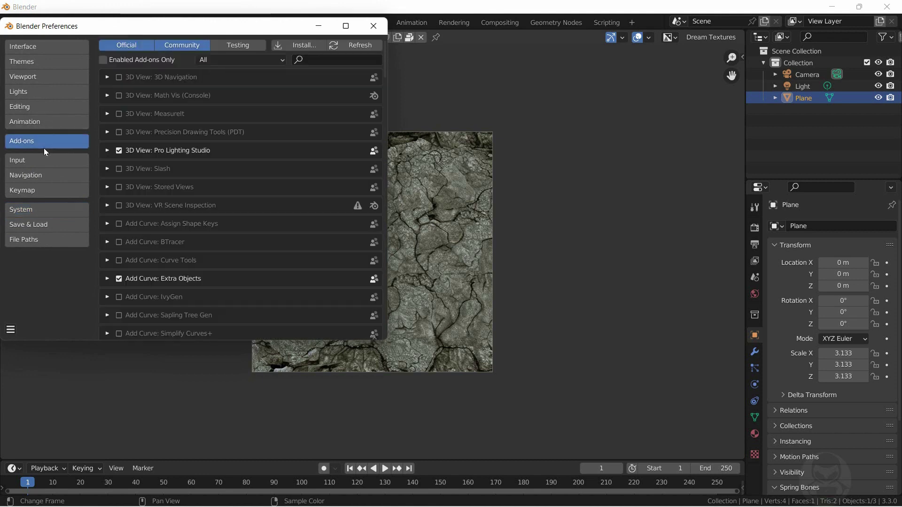
pyautogui.click(341, 64)
pyautogui.write('dre')
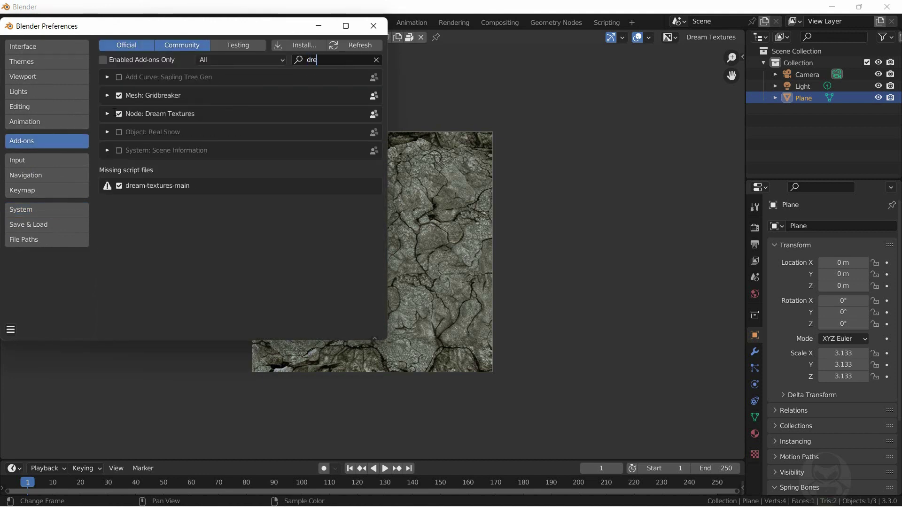
pyautogui.click(107, 113)
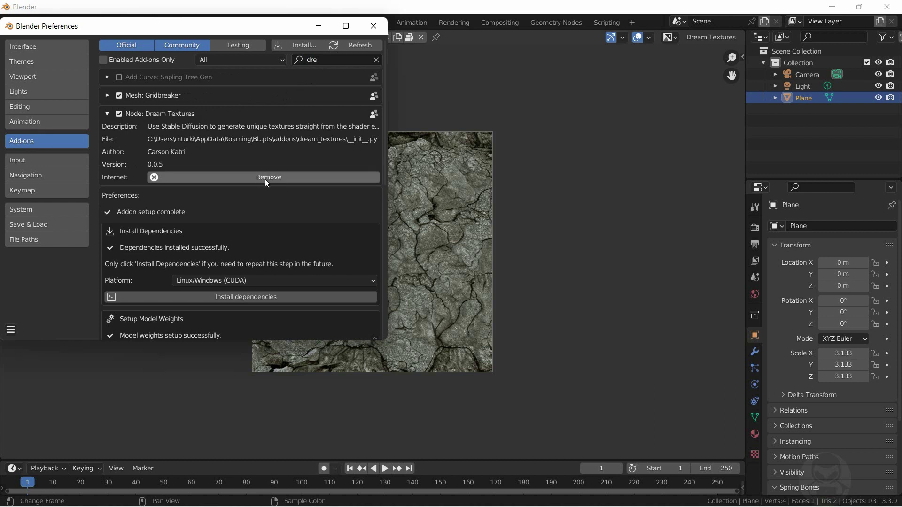